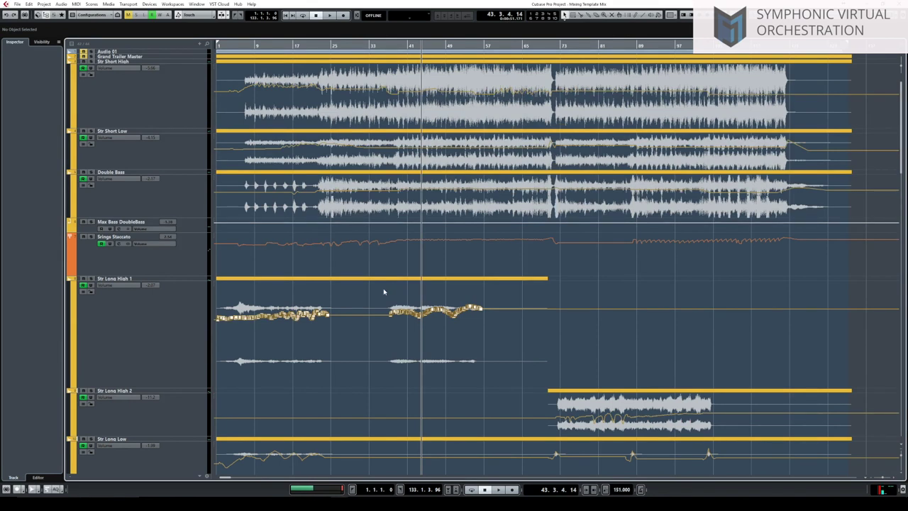
# Examine the volume automation curves on all tracks of the arrangement, from the strings down to the percussion, bass and synths.
pyautogui.click(384, 291)
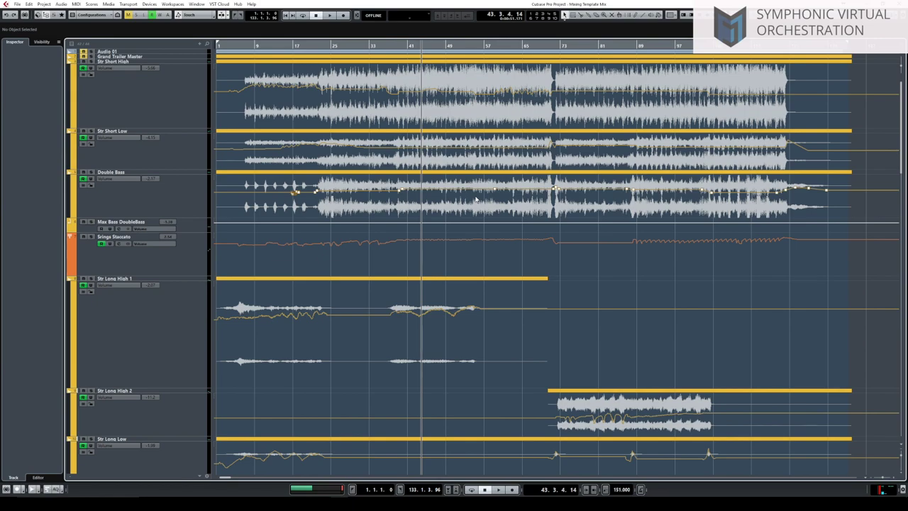
pyautogui.scroll(-15, 482, 191)
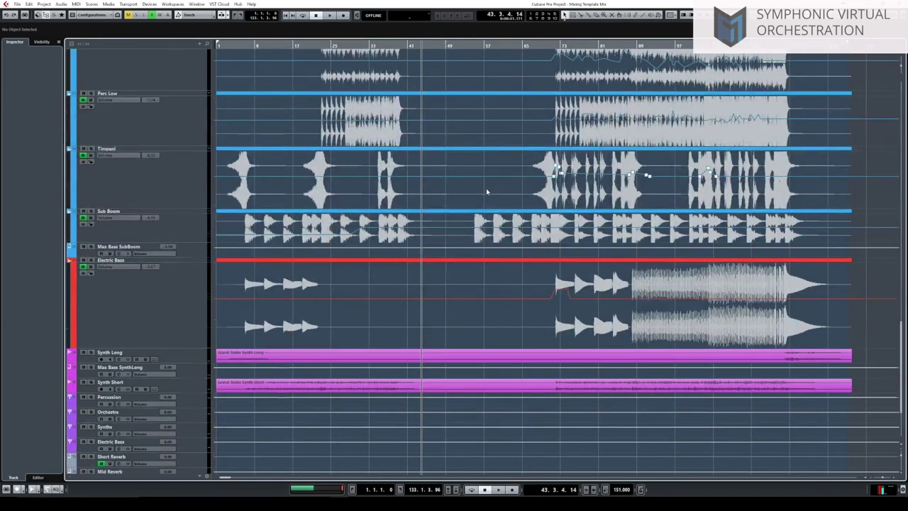
pyautogui.scroll(15, 486, 191)
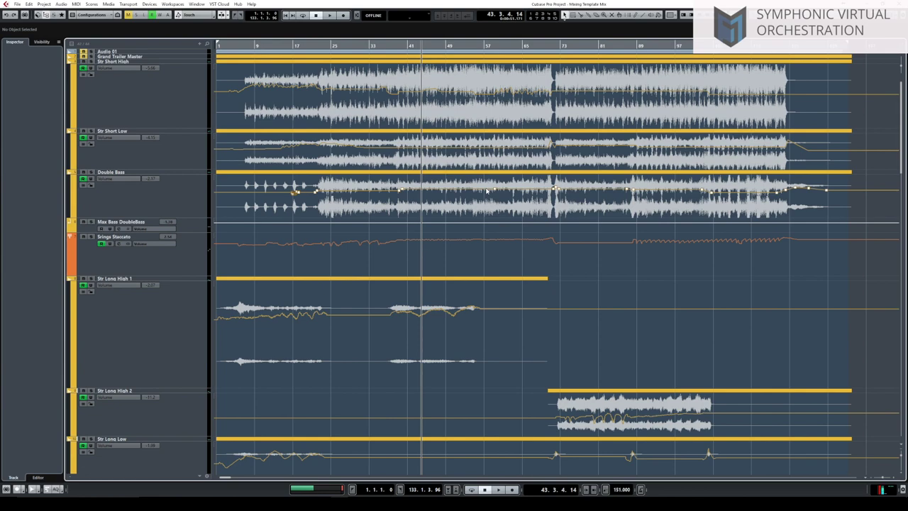
pyautogui.scroll(-12, 281, 222)
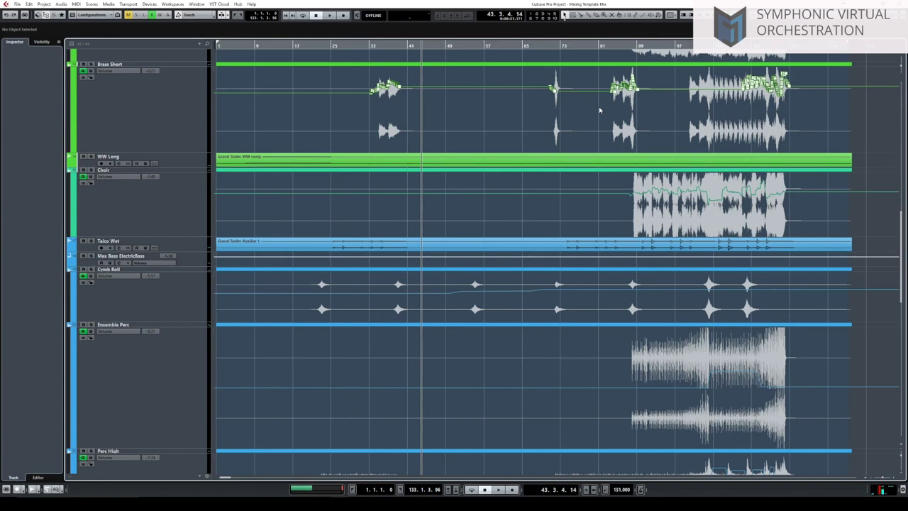
pyautogui.scroll(10, 567, 106)
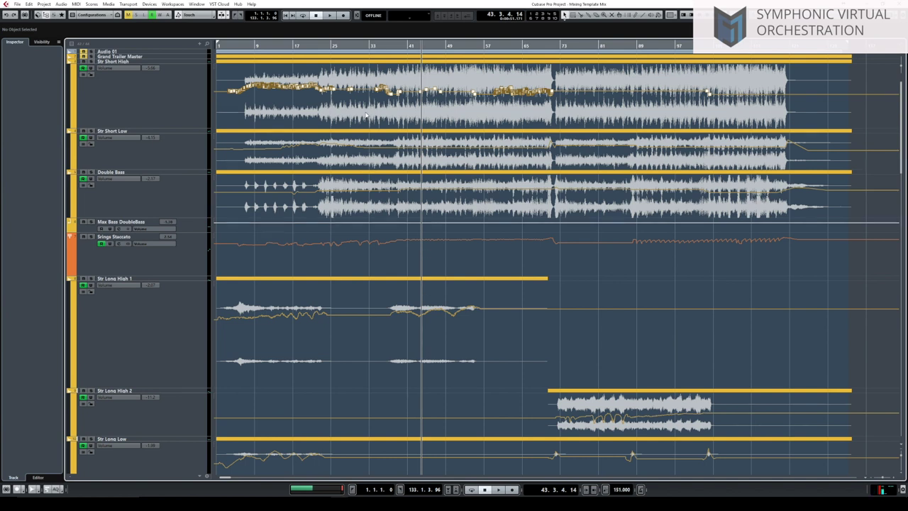
pyautogui.click(298, 265)
pyautogui.click(448, 196)
# Open the MixConsole and inspect the S1 Imager insert on Str Long High 1 and the UAD Neve 1081 insert on Choir.
pyautogui.press('F3')
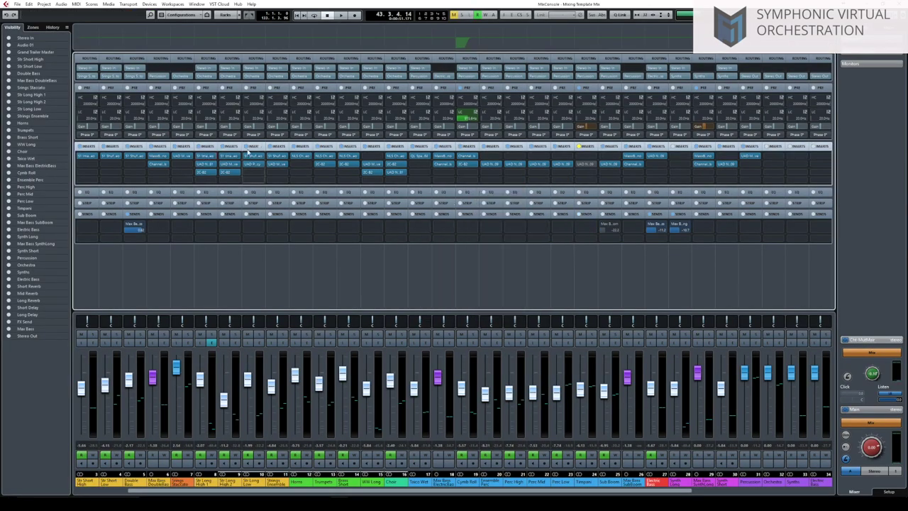
pyautogui.click(207, 156)
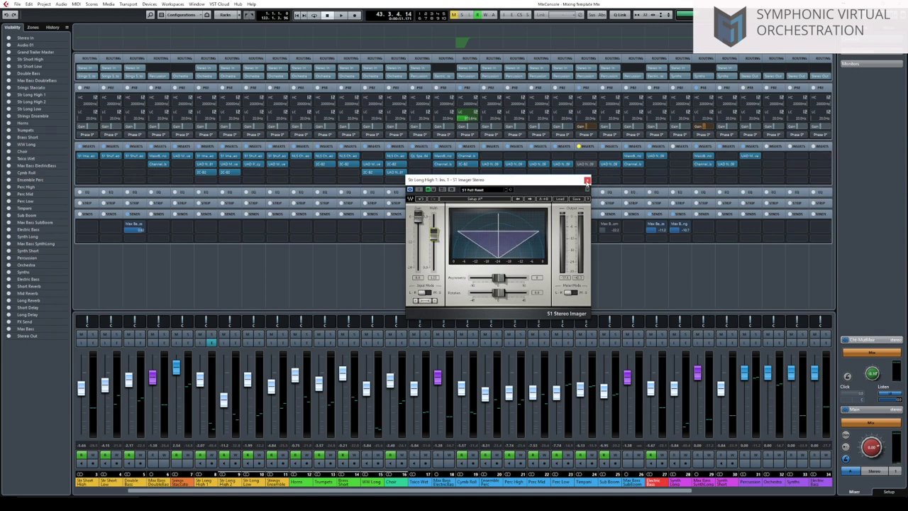
pyautogui.click(587, 181)
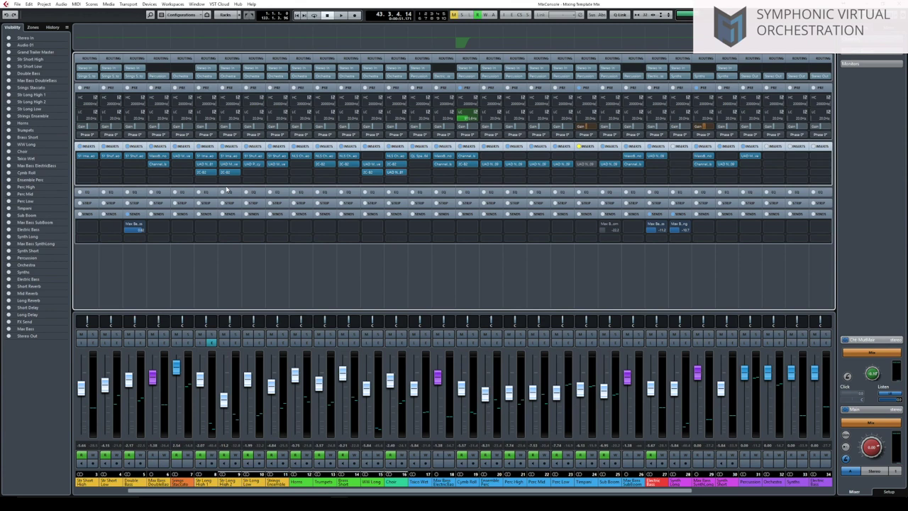
pyautogui.click(395, 172)
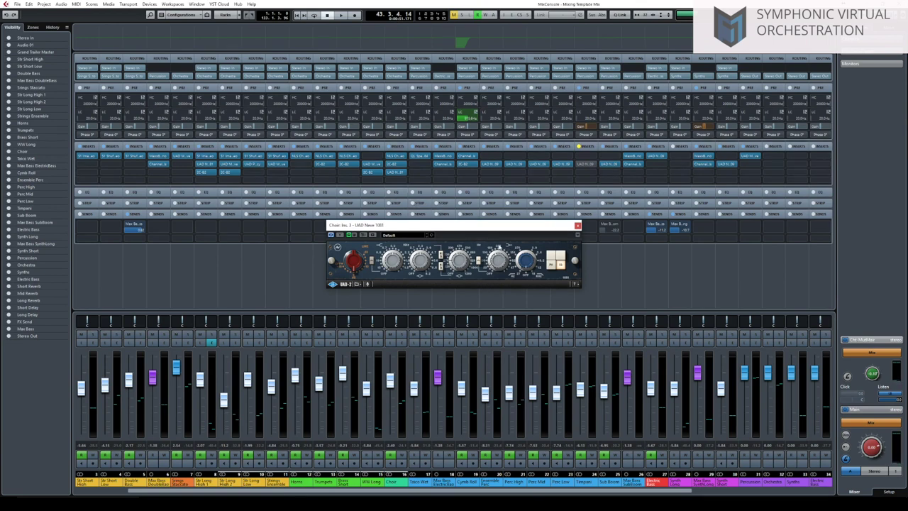
pyautogui.moveTo(529, 228); pyautogui.dragTo(521, 226)
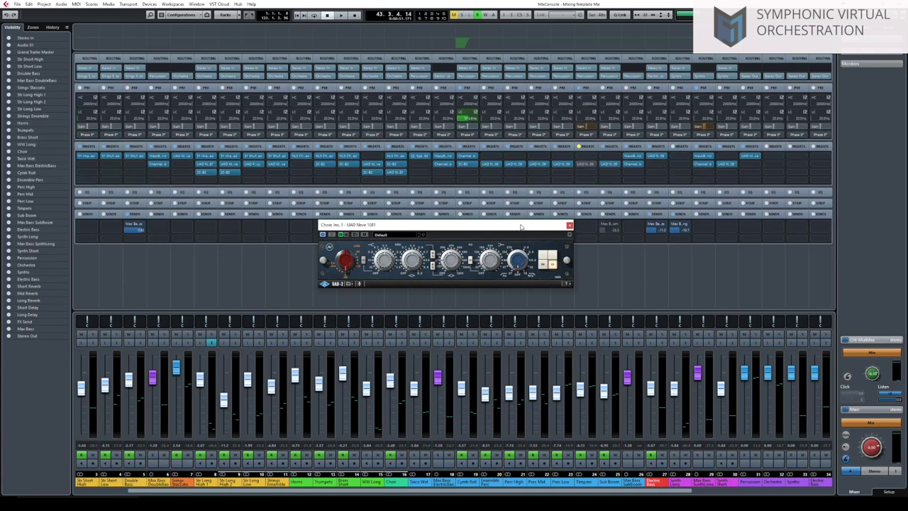
pyautogui.click(384, 321)
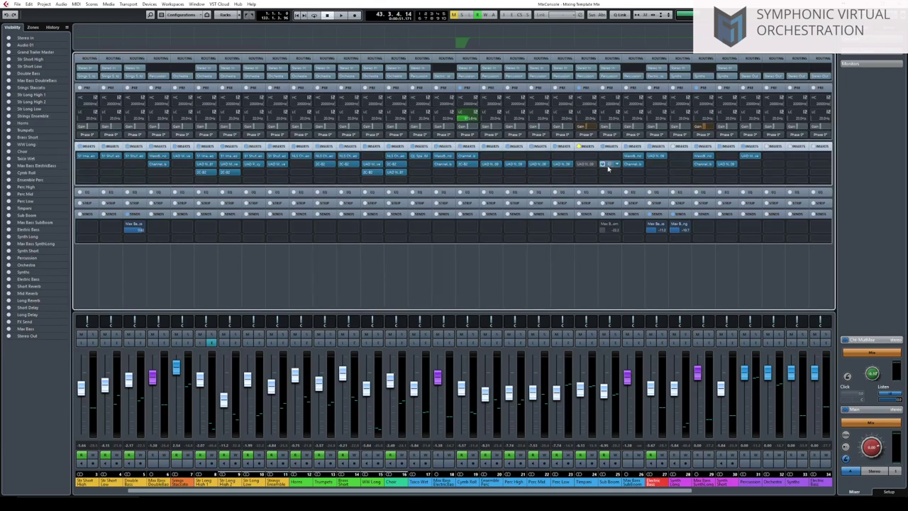
# Inspect the settings of the 2C-B2 reverb insert on the WW Long channel, and close its plug-in window.
pyautogui.click(375, 173)
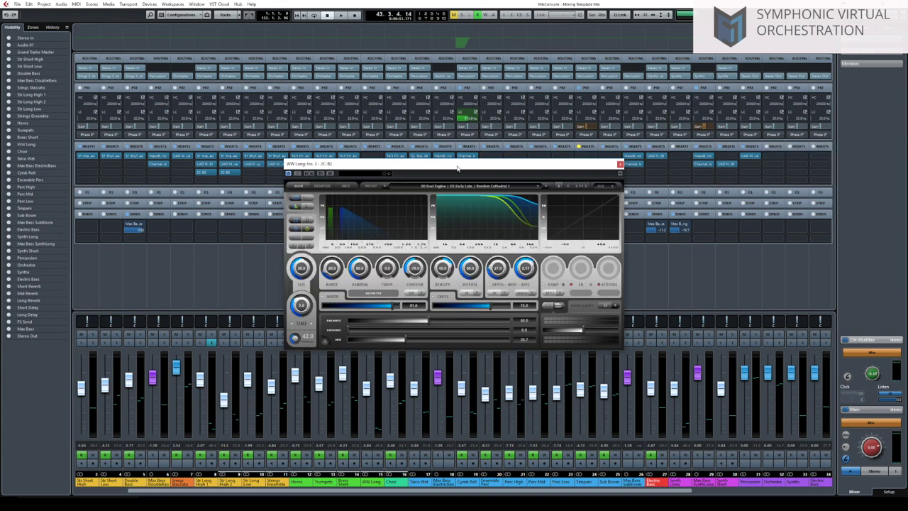
pyautogui.moveTo(457, 168); pyautogui.dragTo(441, 172)
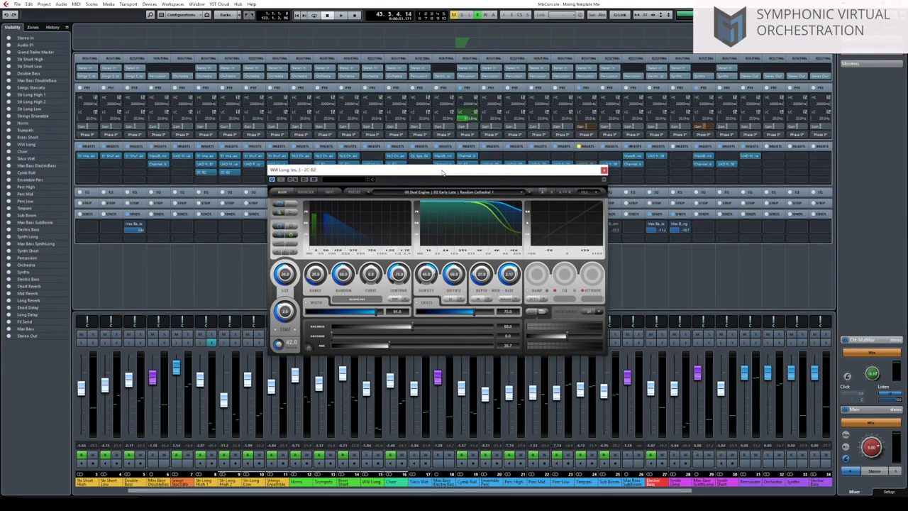
pyautogui.click(603, 171)
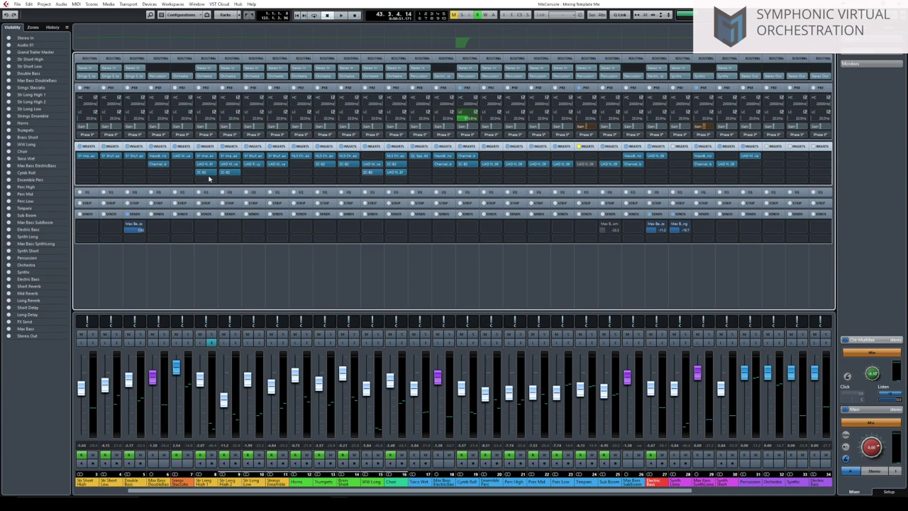
# Return to the project window and set the locator range from about bar 40 to bar 71.
pyautogui.press('F3')
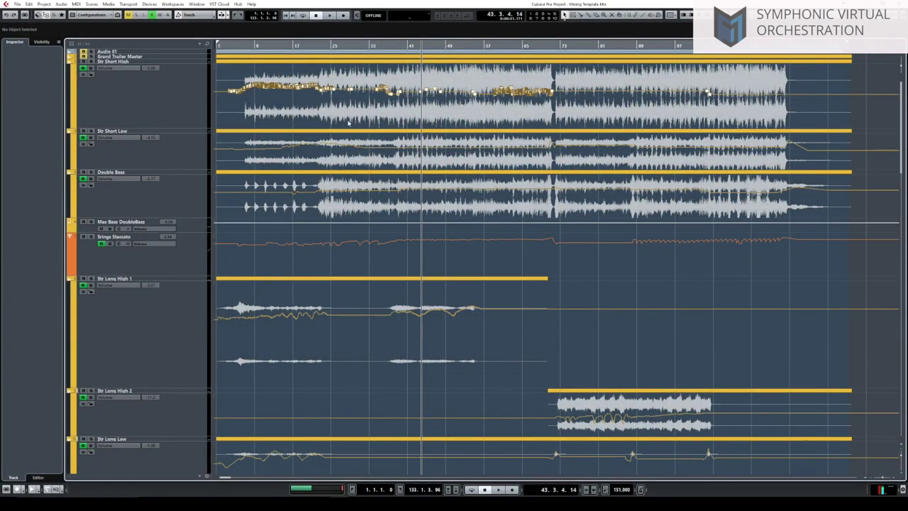
pyautogui.scroll(-5, 348, 220)
pyautogui.scroll(-3, 347, 220)
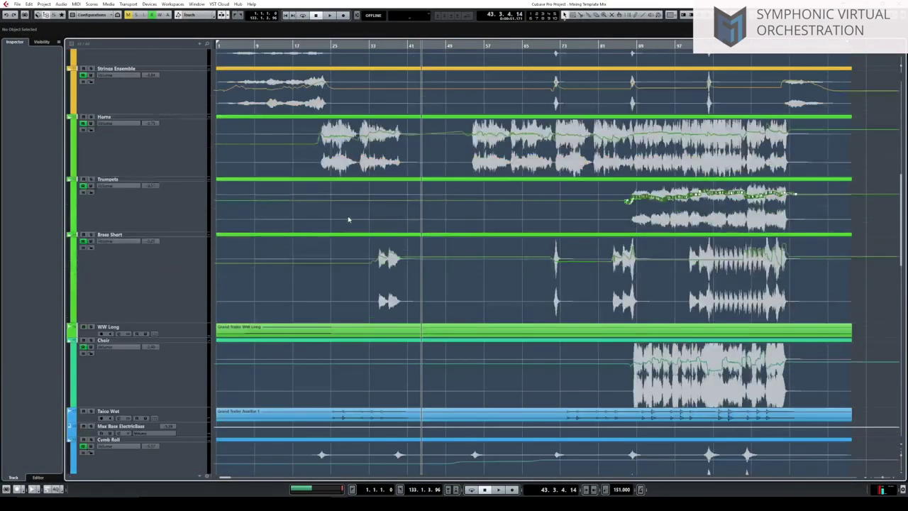
pyautogui.scroll(8, 348, 218)
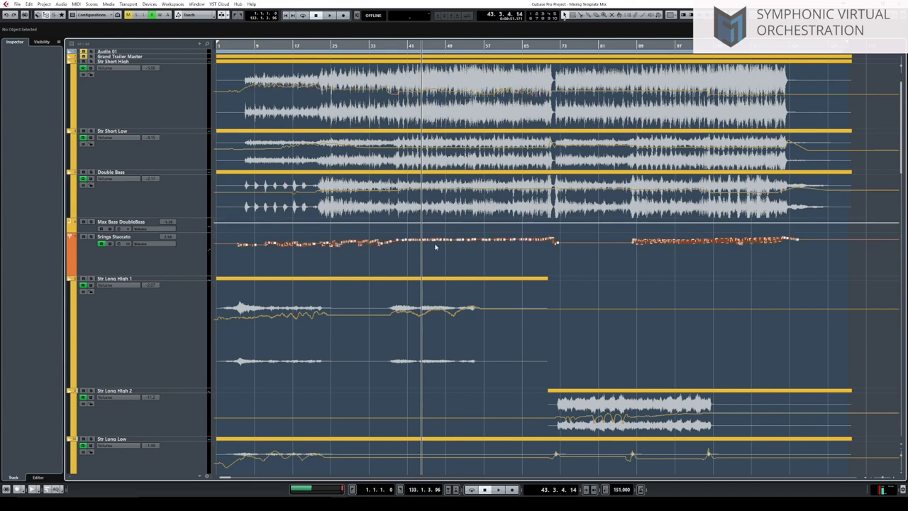
pyautogui.moveTo(408, 238); pyautogui.dragTo(553, 239)
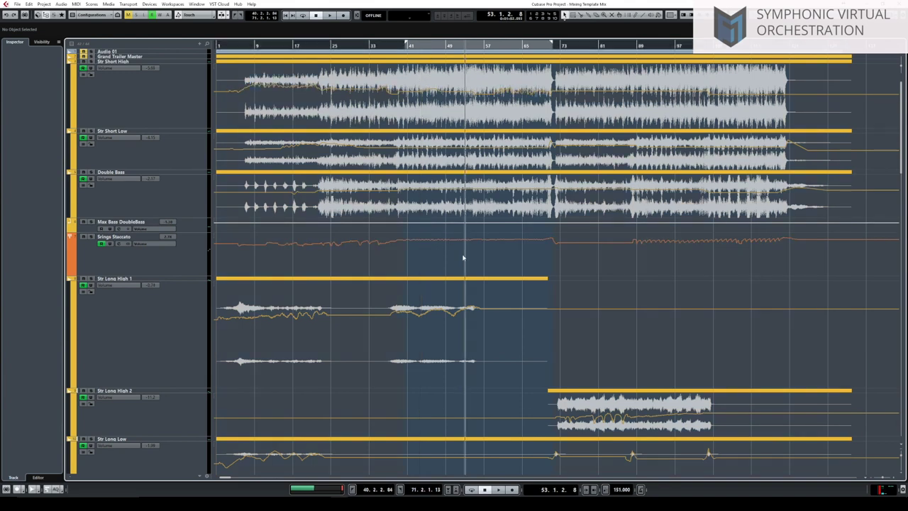
# Reduce the height of the Srings Staccato track and enlarge the Str Long High 1 track for a closer view of its volume automation.
pyautogui.scroll(2, 511, 263)
pyautogui.scroll(2, 512, 264)
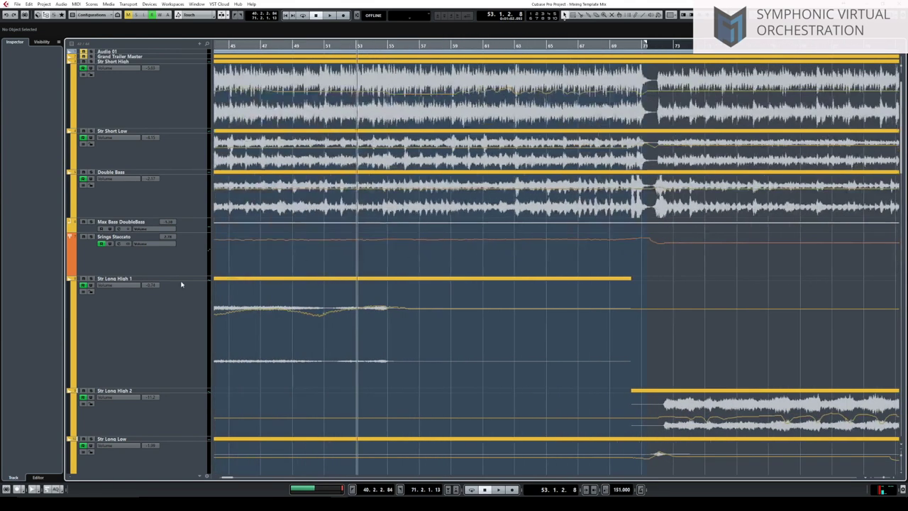
pyautogui.moveTo(187, 275); pyautogui.dragTo(193, 348)
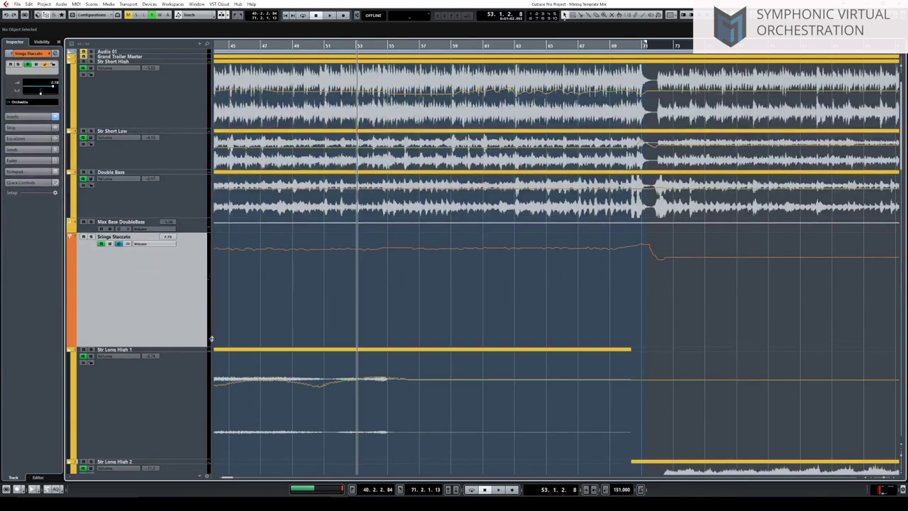
pyautogui.moveTo(191, 347); pyautogui.dragTo(192, 255)
pyautogui.hscroll(-5, 244, 324)
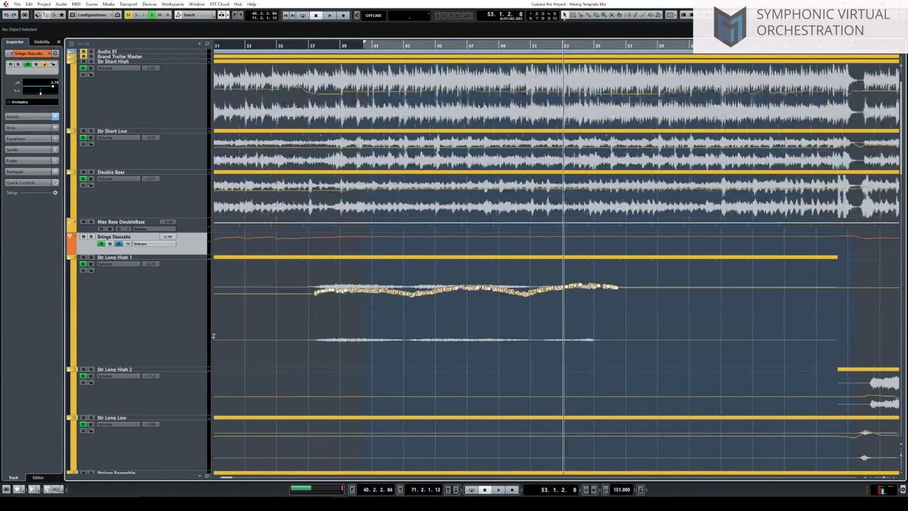
pyautogui.moveTo(195, 365); pyautogui.dragTo(195, 444)
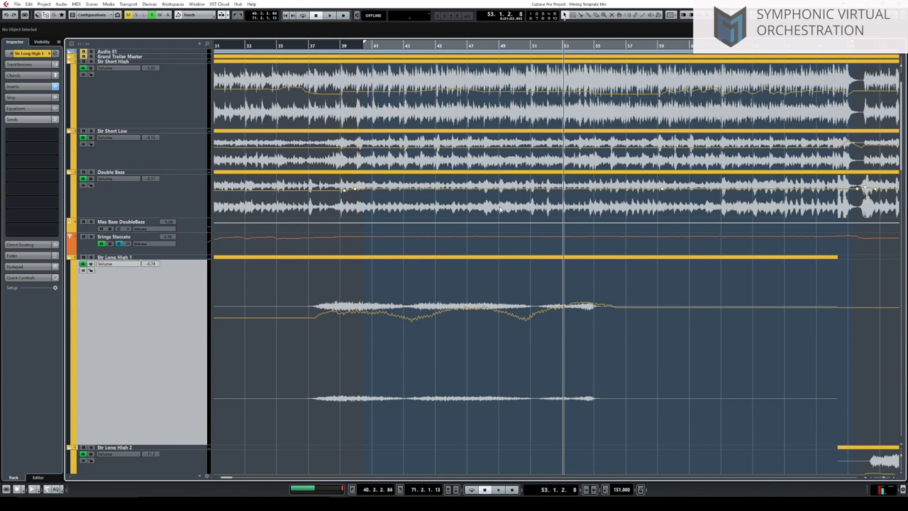
# Play the project with the MixConsole shown over the full arrangement to watch the automated faders move.
pyautogui.click(619, 47)
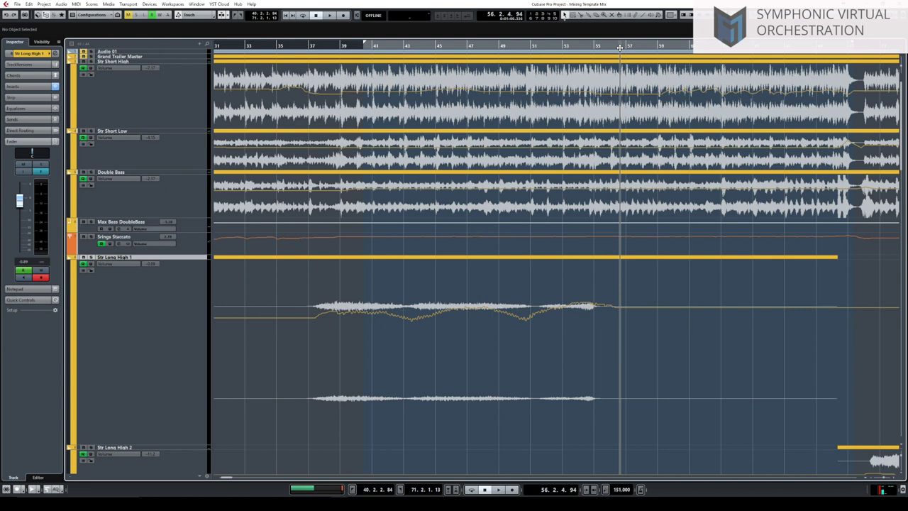
pyautogui.hotkey('shift', 'f')
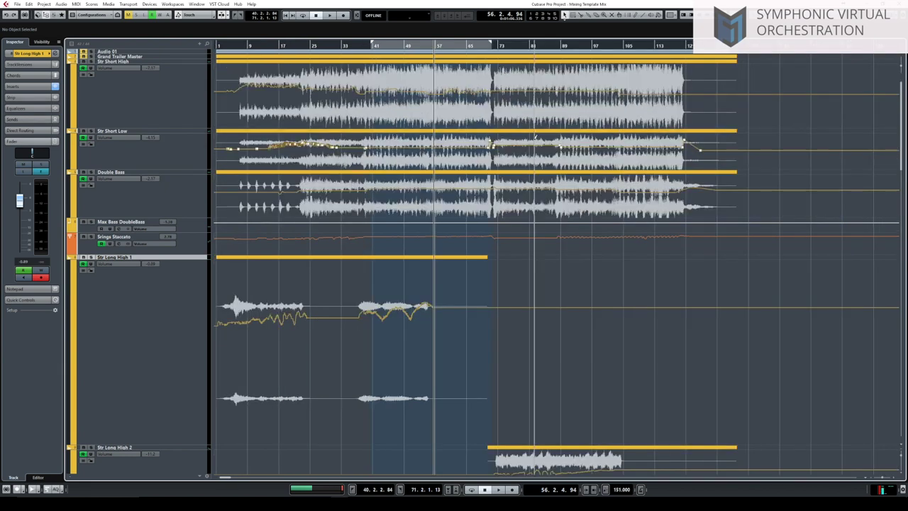
pyautogui.press('F3')
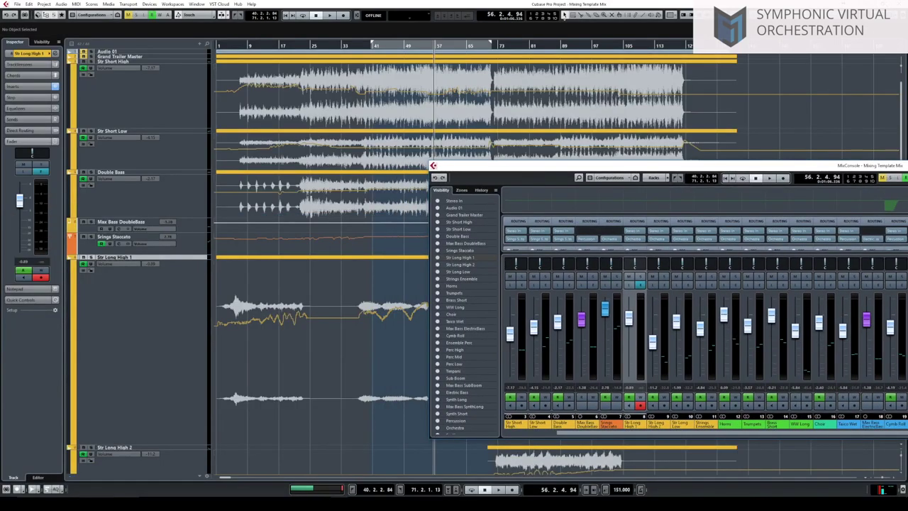
pyautogui.press('space')
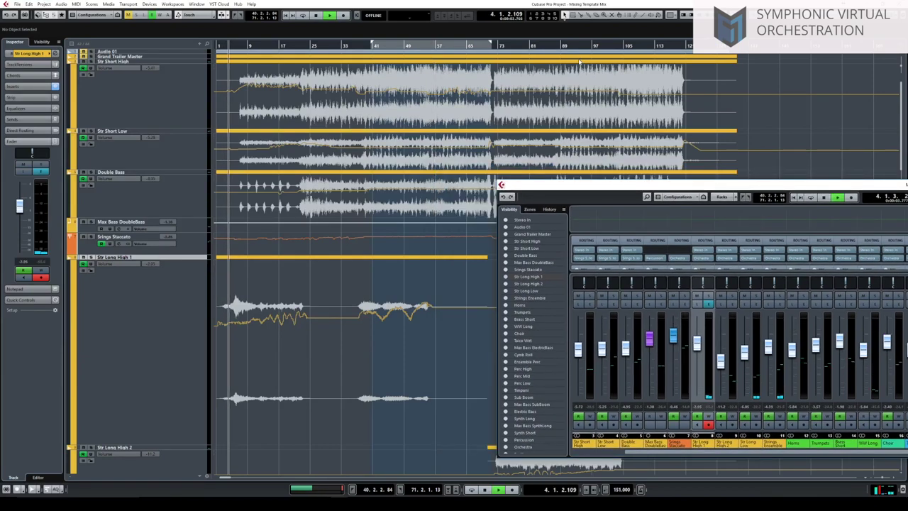
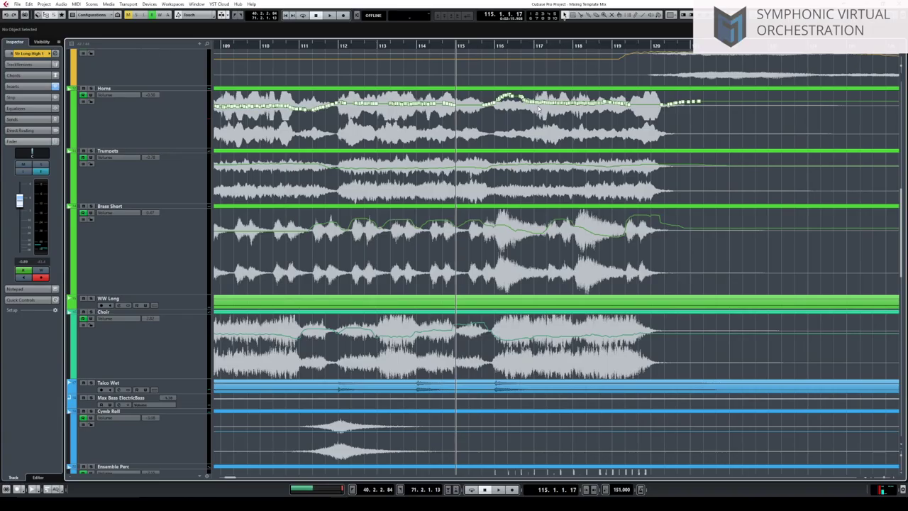
# Solo the Horns track and play its passage from about bar 113 to hear the volume automation.
pyautogui.hscroll(4, 539, 107)
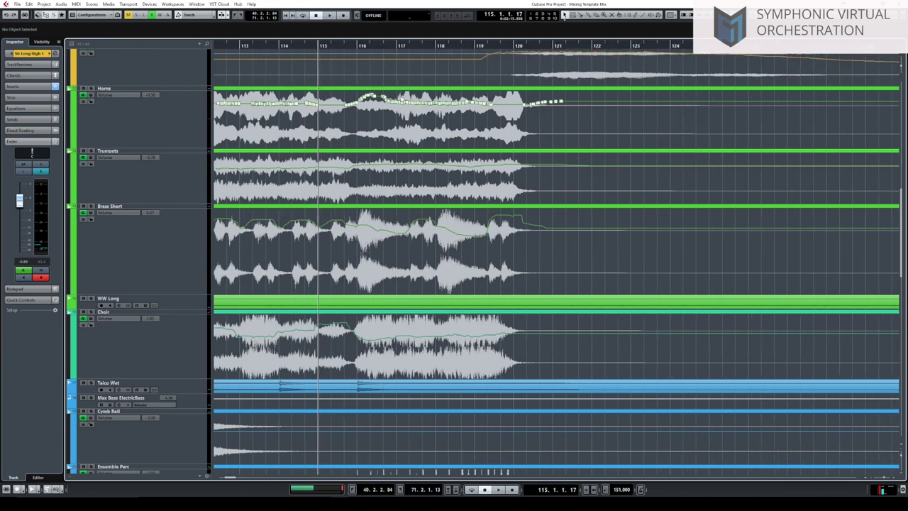
pyautogui.click(270, 104)
pyautogui.click(91, 89)
pyautogui.press('space')
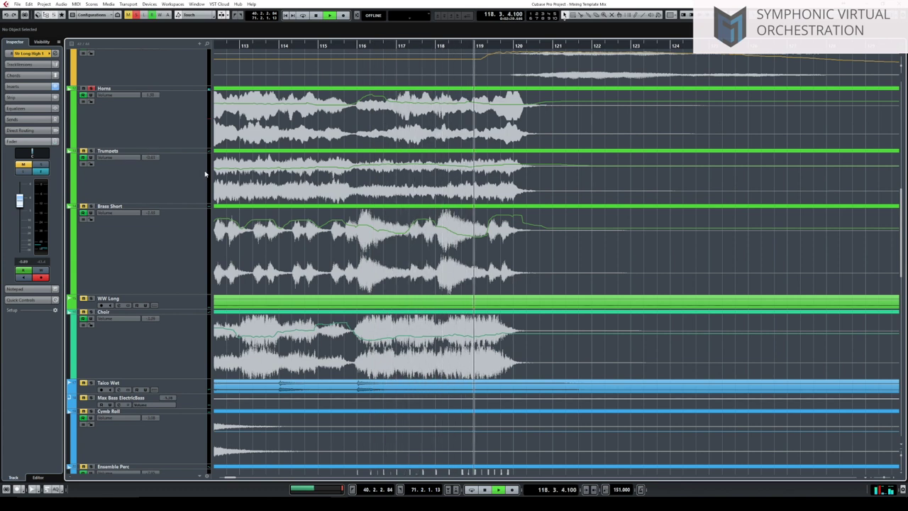
pyautogui.press('space')
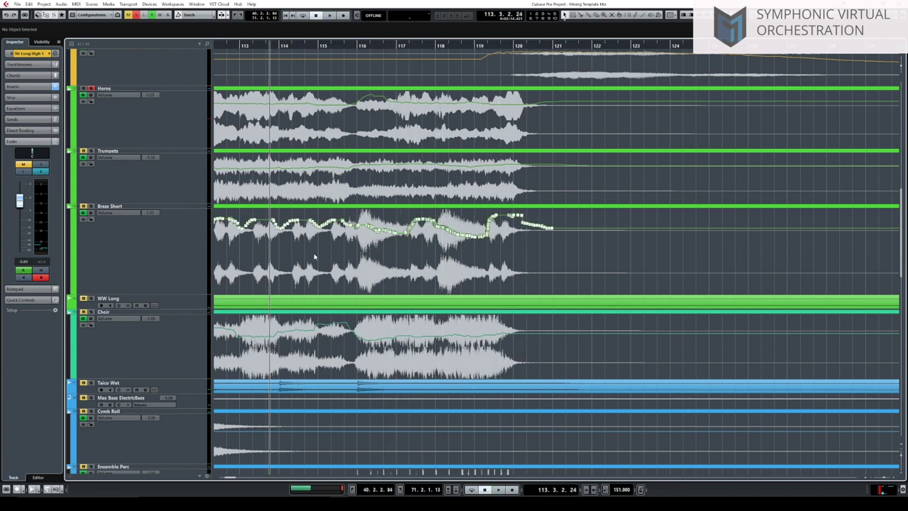
# Examine the Choir volume automation around bars 113 to 120 and the earlier passages of the brass tracks.
pyautogui.click(352, 320)
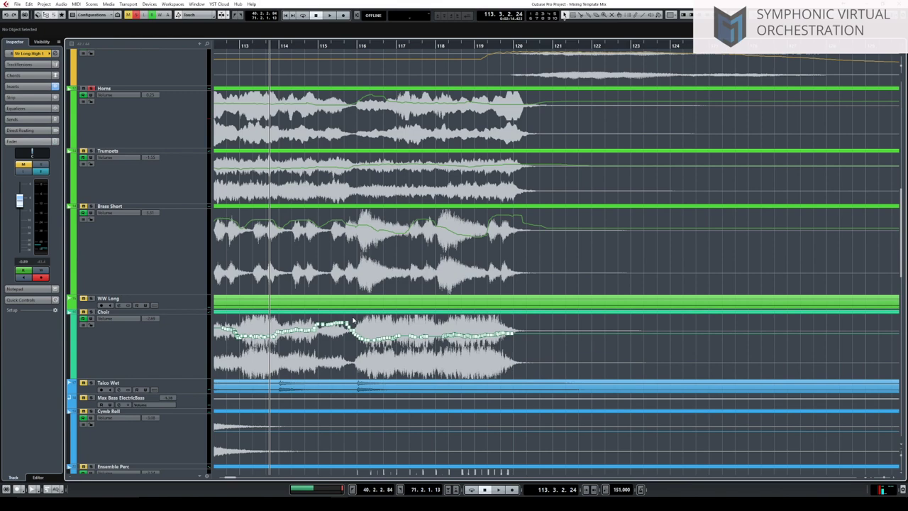
pyautogui.hscroll(-10, 328, 211)
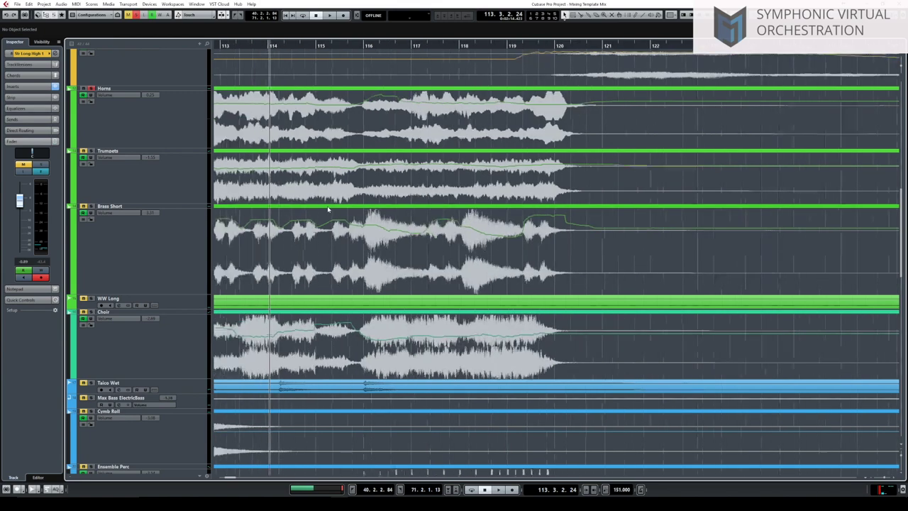
pyautogui.hscroll(-10, 328, 210)
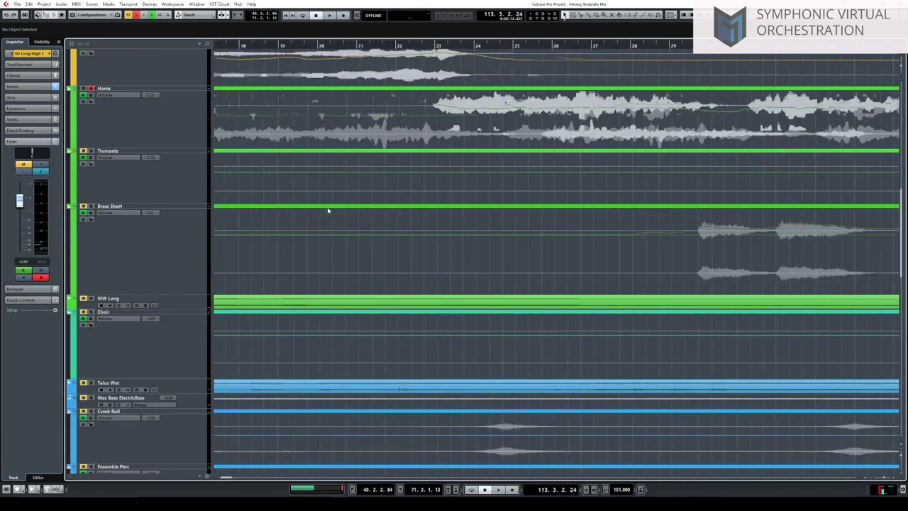
pyautogui.scroll(10, 327, 211)
# Play the closely zoomed long strings and horns passage to compare its sound with the drawn volume automation.
pyautogui.click(301, 340)
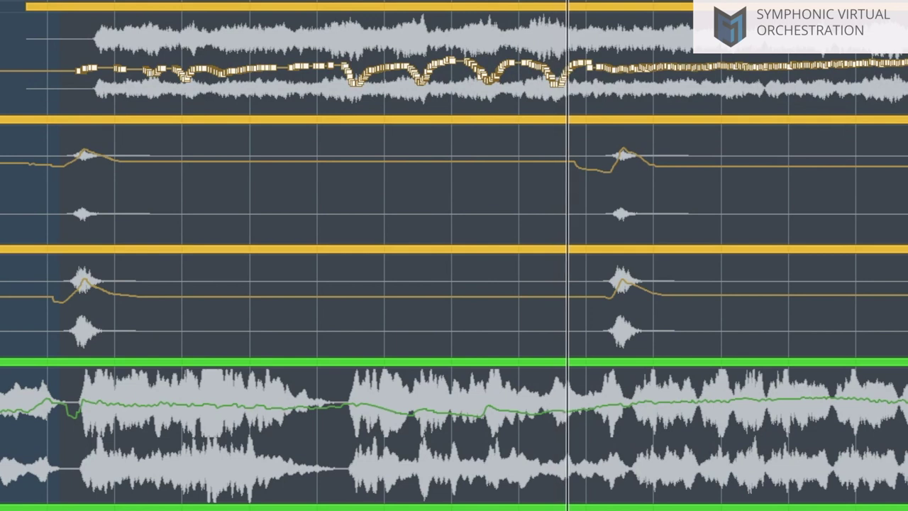
pyautogui.press('Down')
pyautogui.press('Down')
pyautogui.press('space')
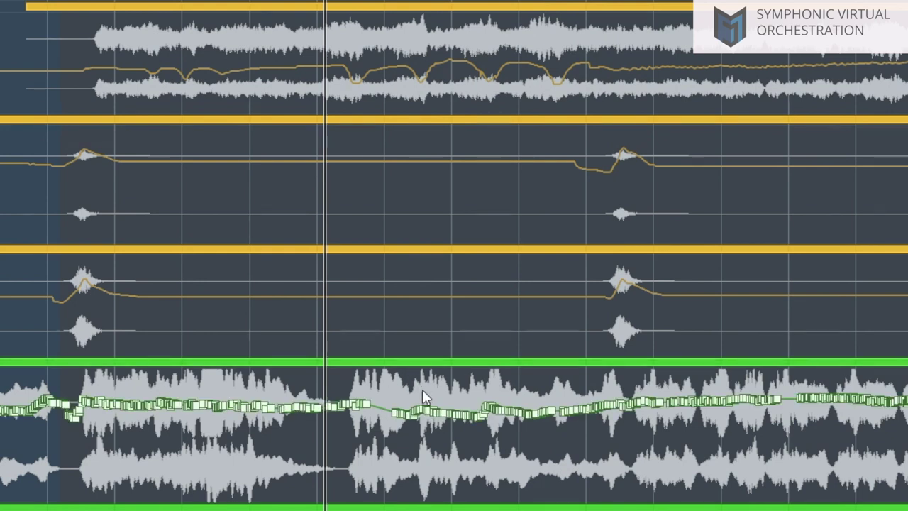
# Stop playback and reduce the height of the enlarged Str Long High 1 track in the arrangement.
pyautogui.moveTo(324, 61)
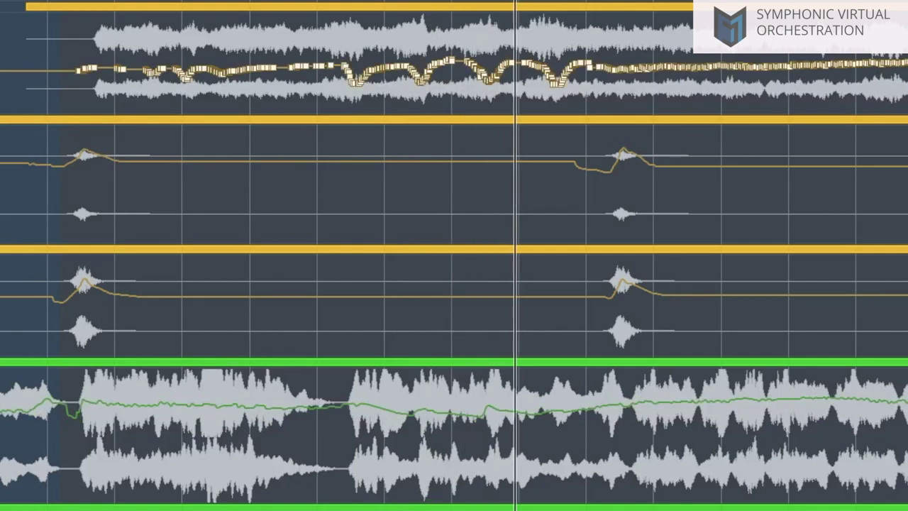
pyautogui.press('space')
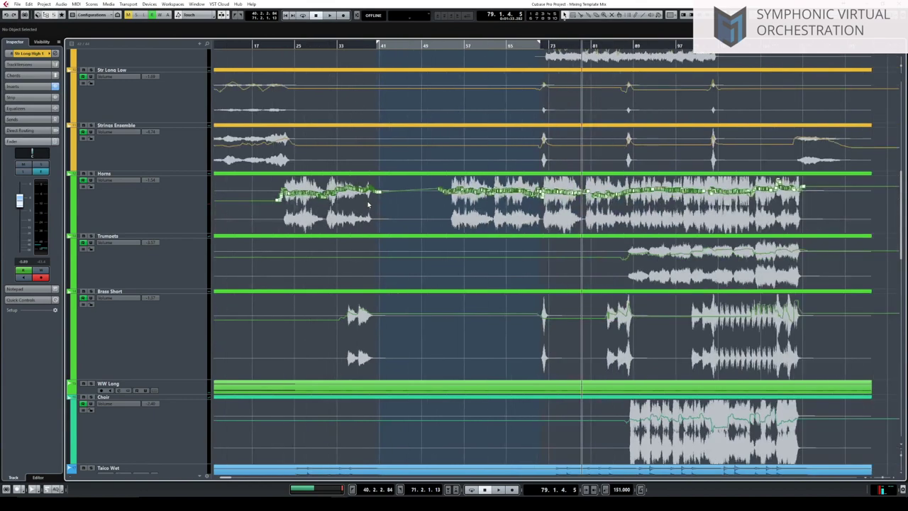
pyautogui.scroll(10, 367, 204)
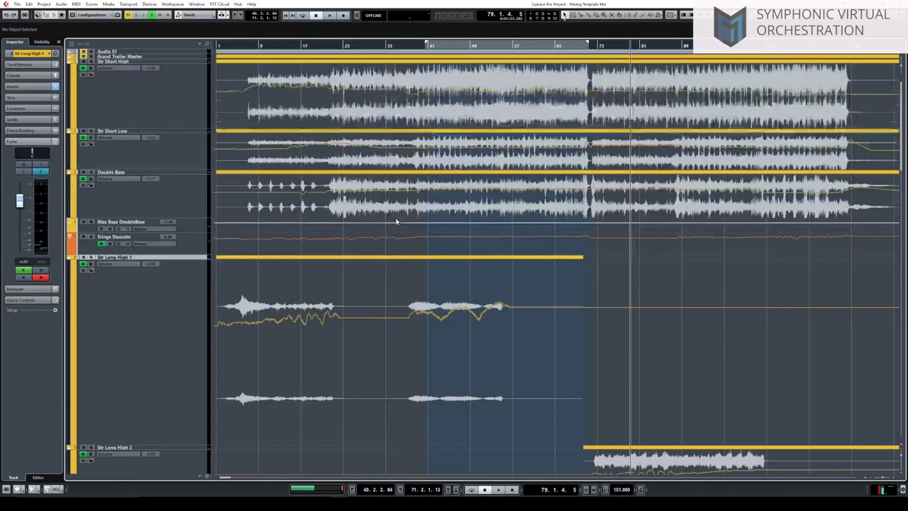
pyautogui.click(335, 306)
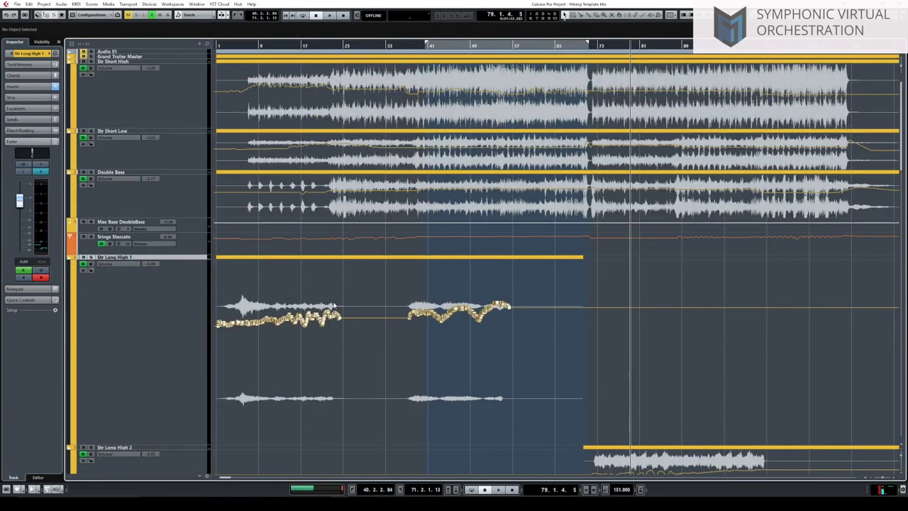
pyautogui.click(208, 416)
pyautogui.moveTo(192, 443); pyautogui.dragTo(199, 338)
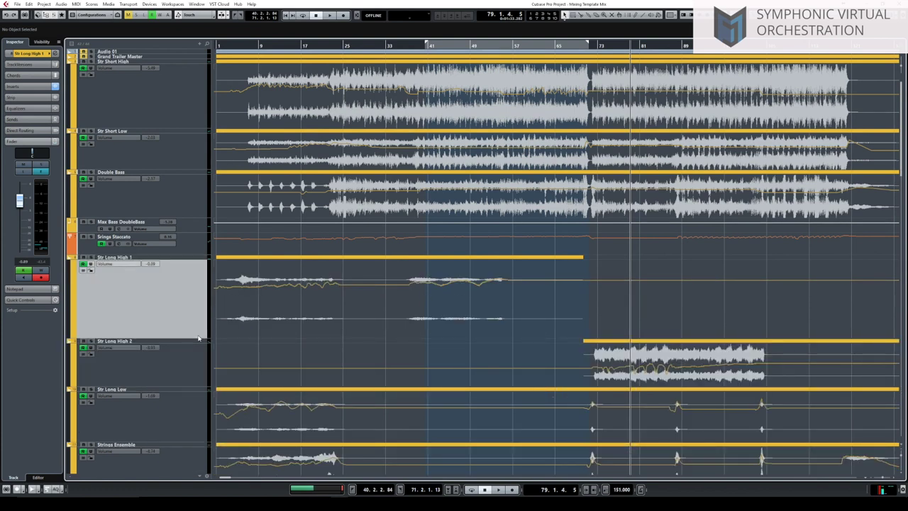
# Bring up the MixConsole and open the S1 Imager Stereo insert on the Str Long High 1 channel.
pyautogui.press('F3')
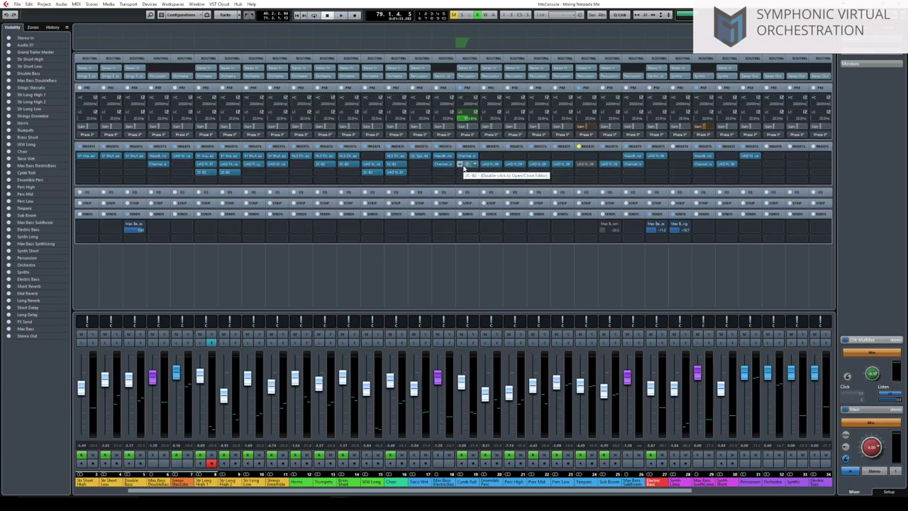
pyautogui.press('F3')
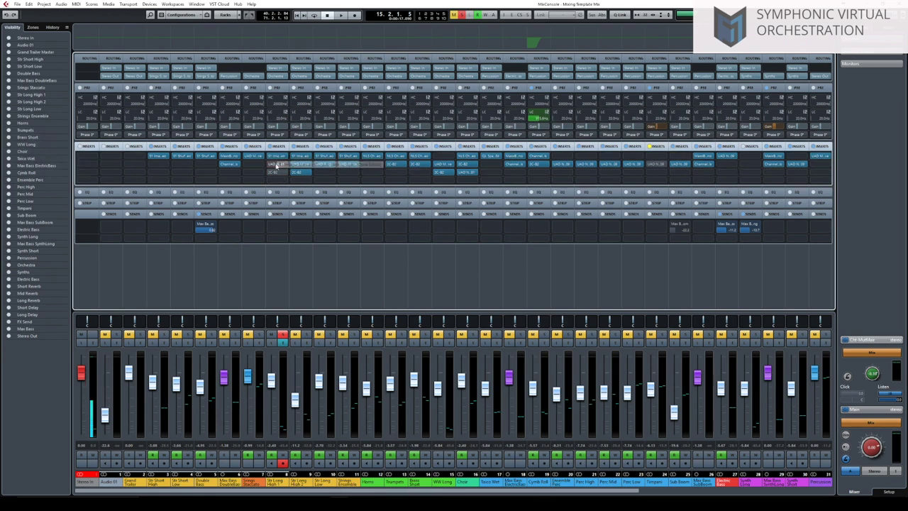
pyautogui.click(275, 156)
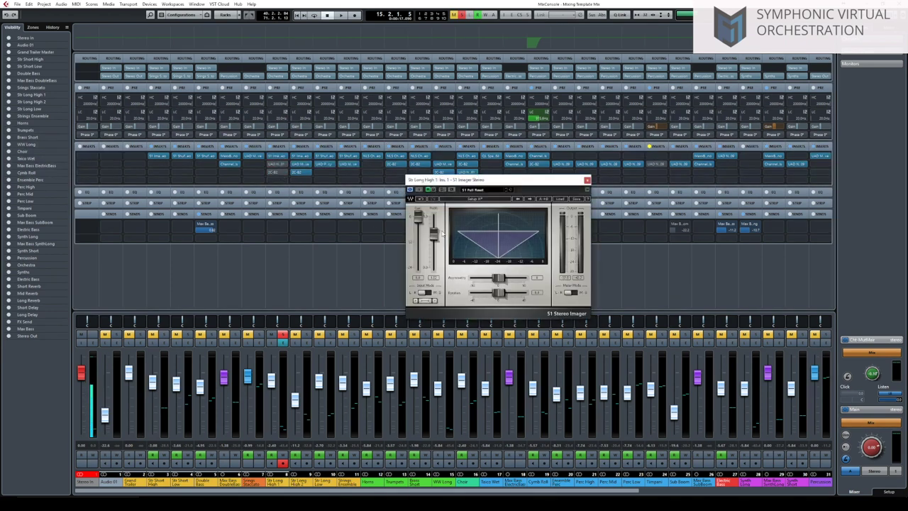
# Set the S1 Imager's stereo width on Str Long High 1 to 1.35 and close the plug-in.
pyautogui.moveTo(433, 234)
pyautogui.mouseDown()
pyautogui.moveTo(433, 225)
pyautogui.moveTo(433, 235)
pyautogui.mouseUp()
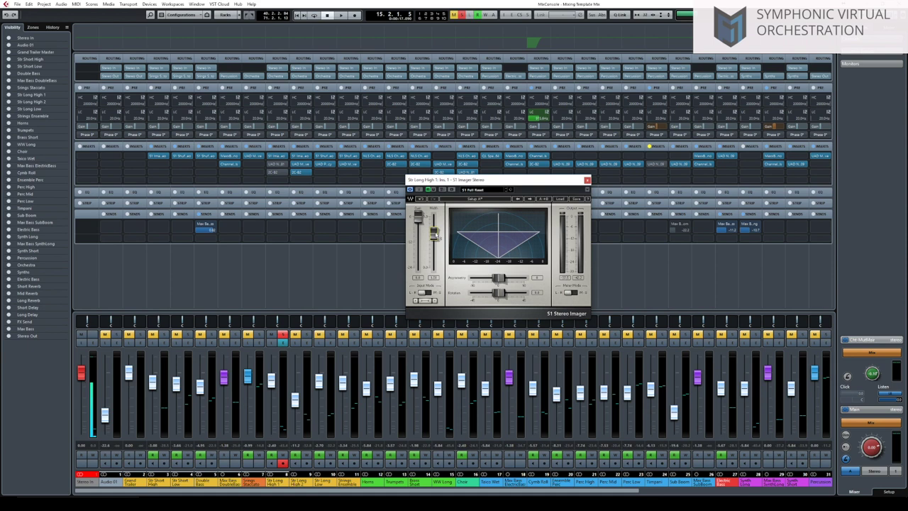
pyautogui.moveTo(438, 237); pyautogui.dragTo(436, 239)
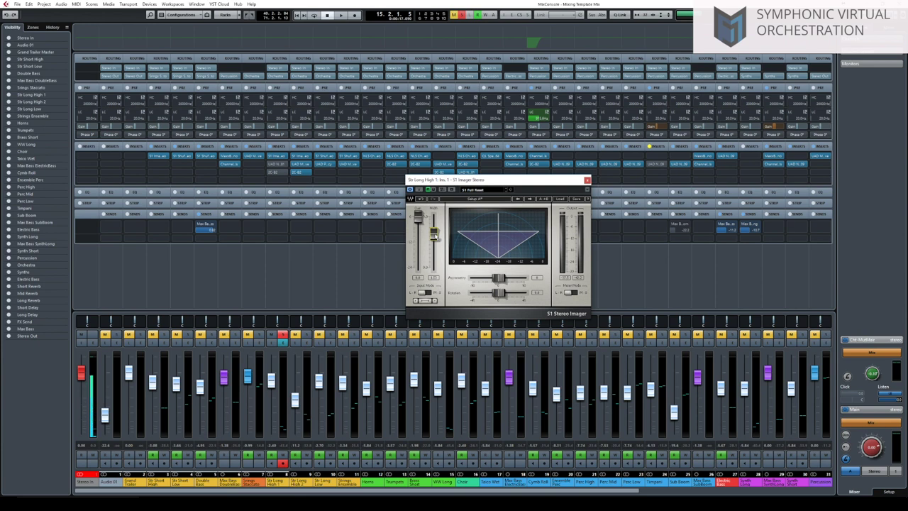
pyautogui.moveTo(436, 236); pyautogui.dragTo(433, 239)
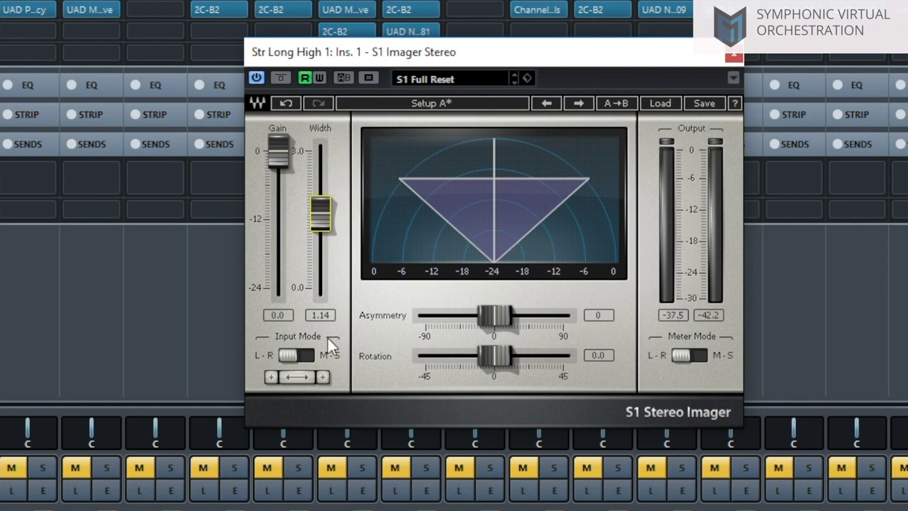
pyautogui.moveTo(320, 211)
pyautogui.mouseDown()
pyautogui.moveTo(320, 222)
pyautogui.moveTo(320, 199)
pyautogui.mouseUp()
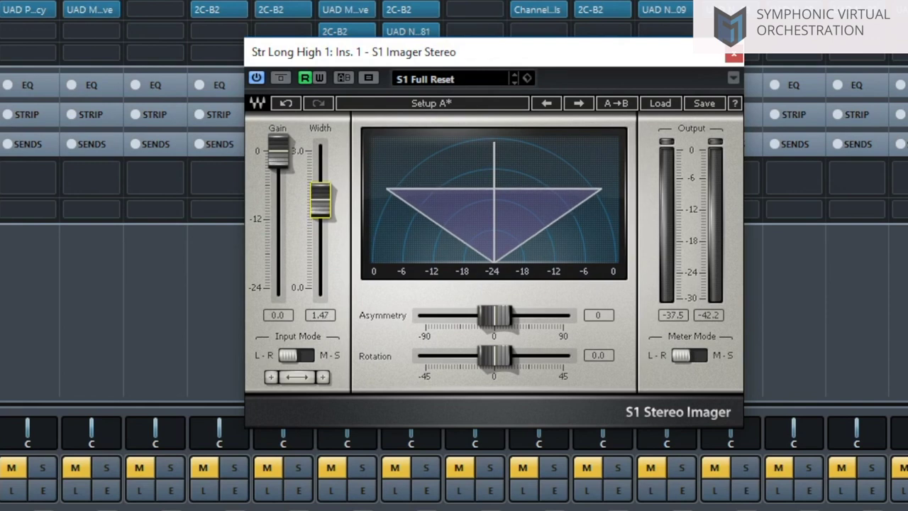
pyautogui.moveTo(327, 210)
pyautogui.mouseDown()
pyautogui.moveTo(326, 292)
pyautogui.moveTo(325, 140)
pyautogui.moveTo(326, 278)
pyautogui.moveTo(320, 202)
pyautogui.mouseUp()
pyautogui.moveTo(319, 207)
pyautogui.mouseDown()
pyautogui.moveTo(319, 284)
pyautogui.moveTo(319, 180)
pyautogui.moveTo(320, 221)
pyautogui.moveTo(320, 204)
pyautogui.mouseUp()
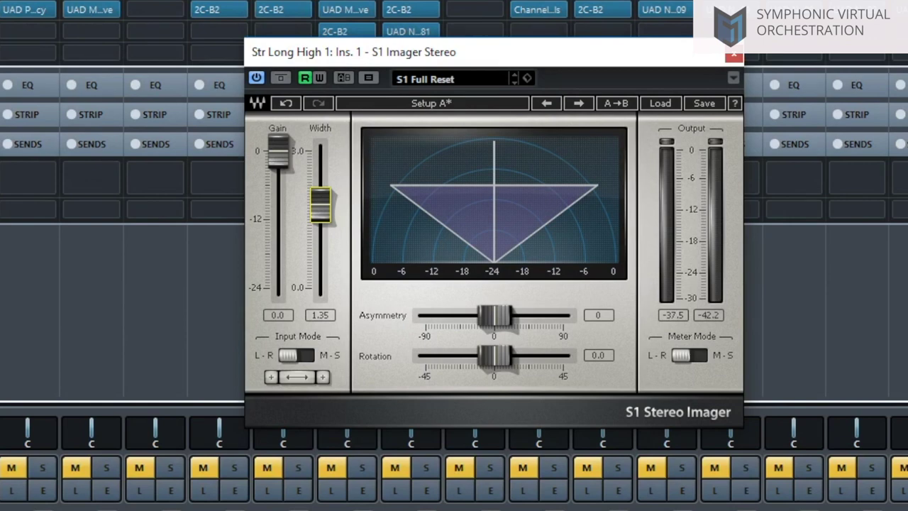
pyautogui.click(733, 55)
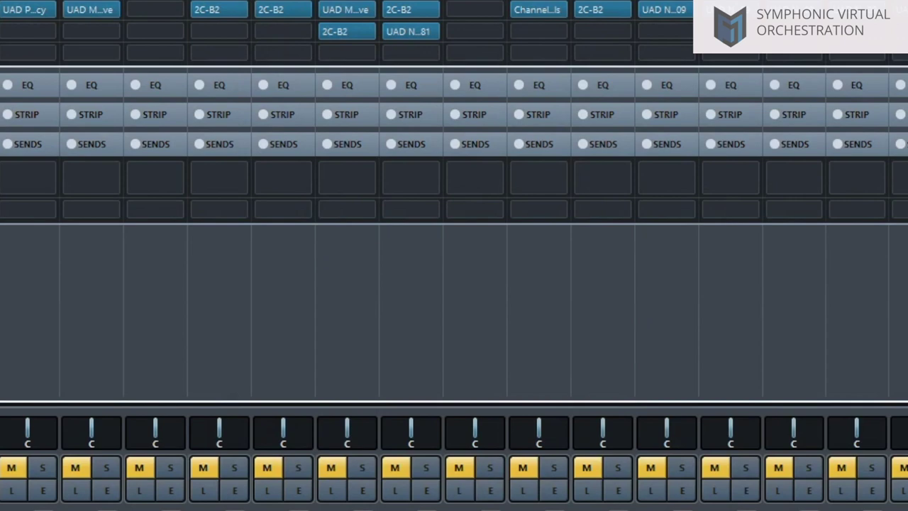
# Open the UAD Neve 1081 insert of Str Long High 1 and place its window over the empty area of the mixer.
pyautogui.doubleClick(25, 10)
pyautogui.moveTo(1, 71); pyautogui.dragTo(664, 160)
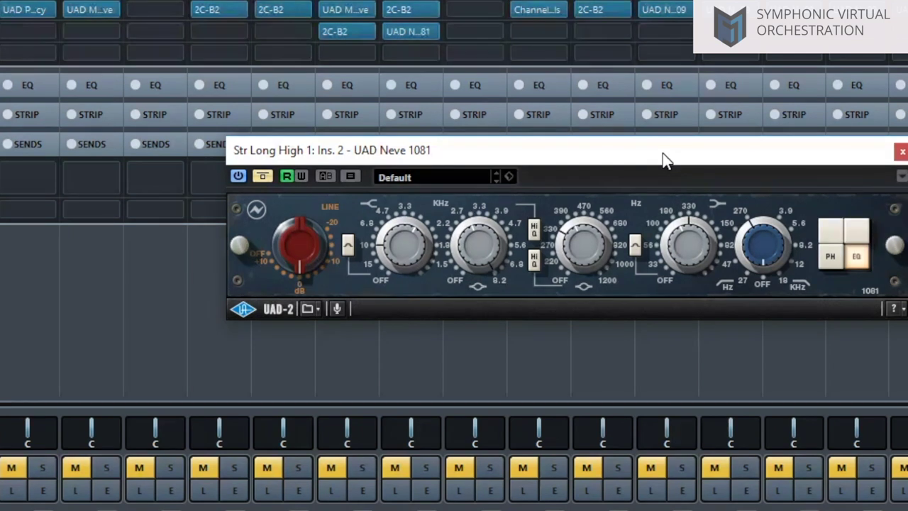
pyautogui.moveTo(664, 159); pyautogui.dragTo(659, 193)
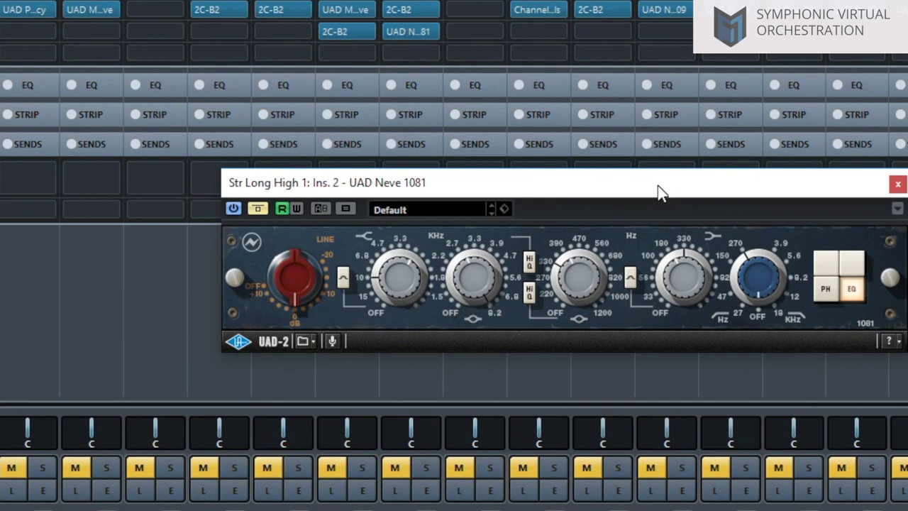
pyautogui.moveTo(659, 193); pyautogui.dragTo(669, 213)
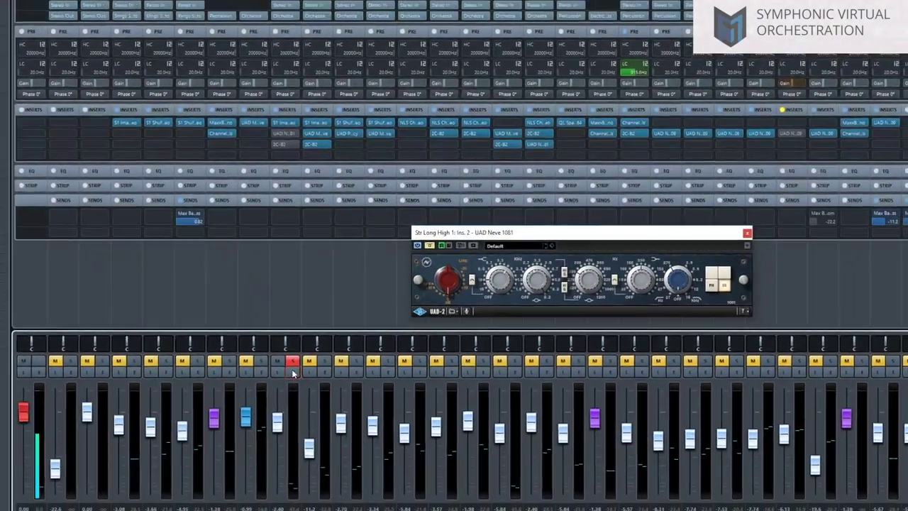
# Open the channel settings of Str Long High 1 and arrange them clear of the Neve 1081 window.
pyautogui.click(246, 389)
pyautogui.moveTo(368, 289); pyautogui.dragTo(360, 88)
pyautogui.moveTo(544, 236); pyautogui.dragTo(693, 294)
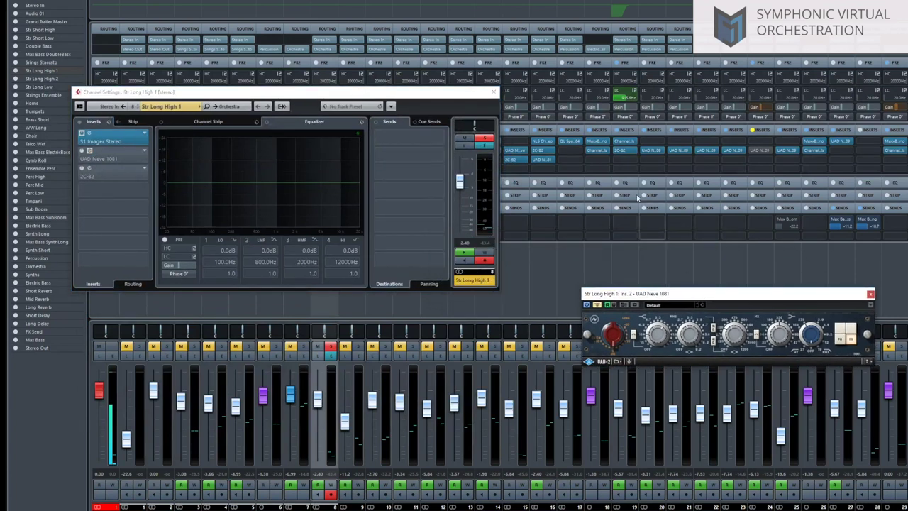
# Try a 10.3 dB high-mid boost at 273.1 Hz in the channel equalizer, then close the channel settings.
pyautogui.moveTo(274, 180); pyautogui.dragTo(239, 163)
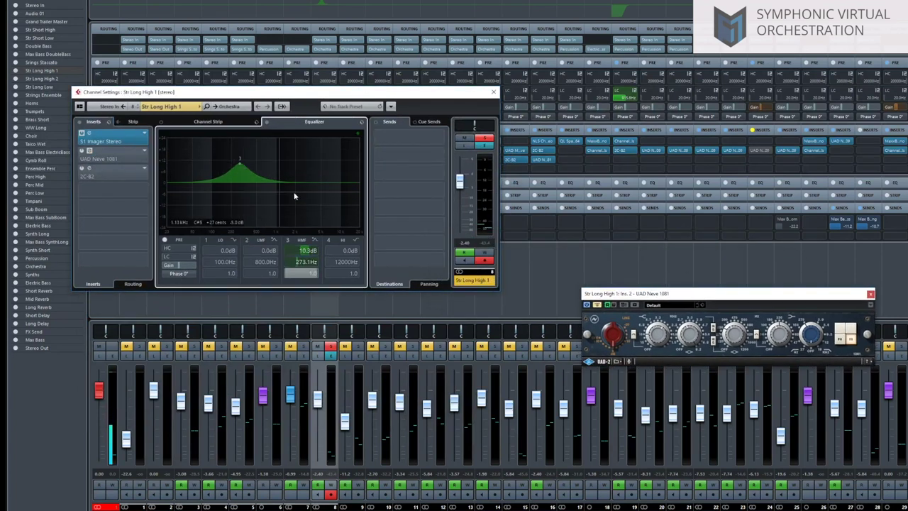
pyautogui.click(494, 92)
pyautogui.moveTo(715, 293); pyautogui.dragTo(642, 240)
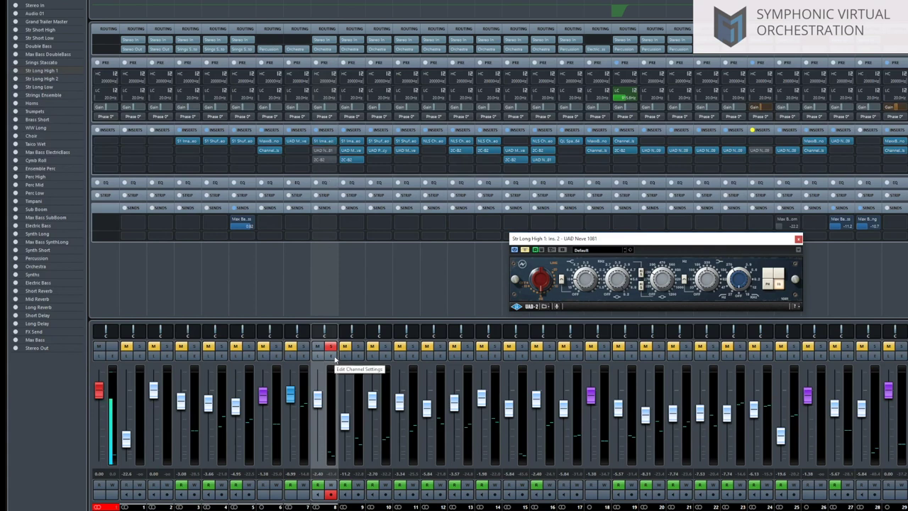
# Reopen the Str Long High 1 channel settings and enable a low-cut filter in the equalizer.
pyautogui.click(335, 359)
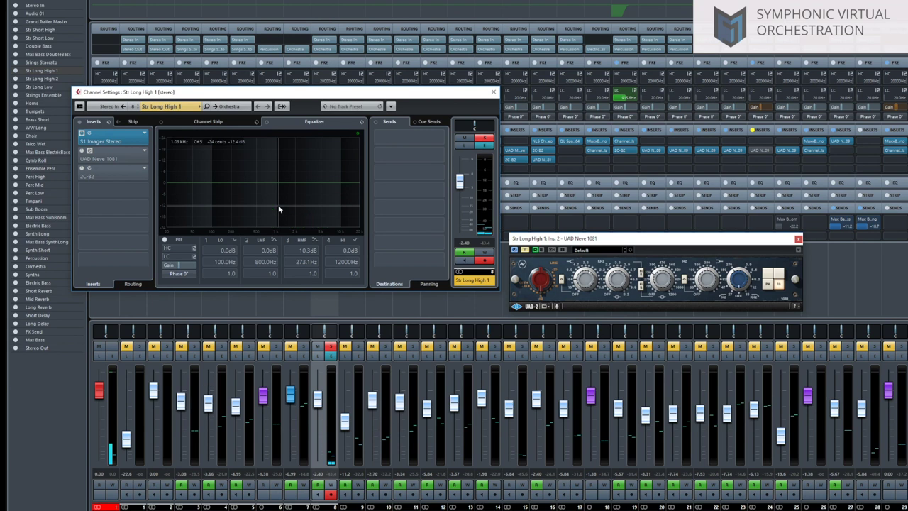
pyautogui.click(733, 264)
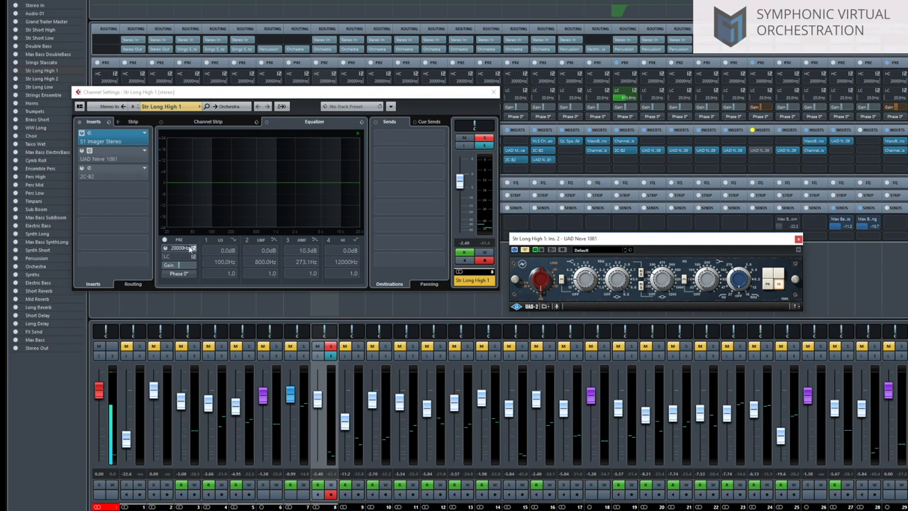
pyautogui.click(168, 256)
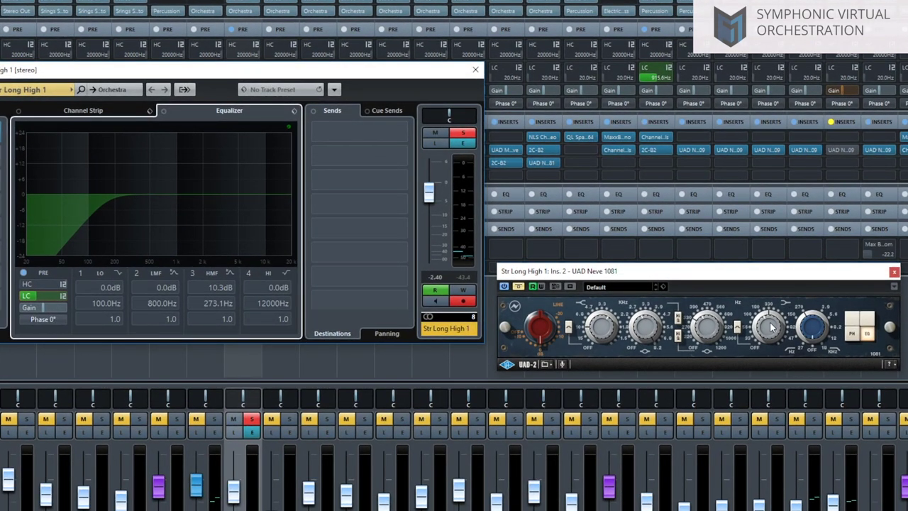
pyautogui.click(771, 326)
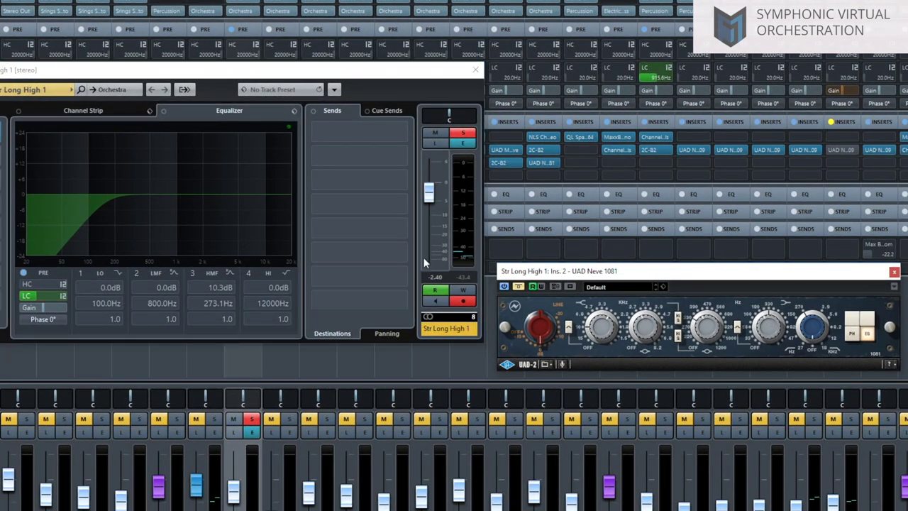
# Cut the low-mid EQ band by 3.3 dB at 307 Hz and boost the high shelf by 2.8 dB at 1771 Hz.
pyautogui.click(136, 273)
pyautogui.moveTo(168, 194); pyautogui.dragTo(124, 202)
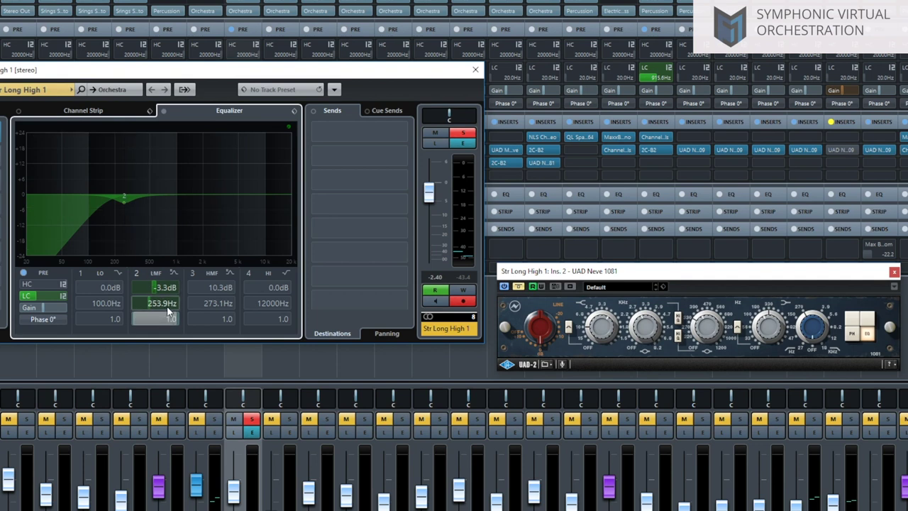
pyautogui.moveTo(122, 201); pyautogui.dragTo(132, 205)
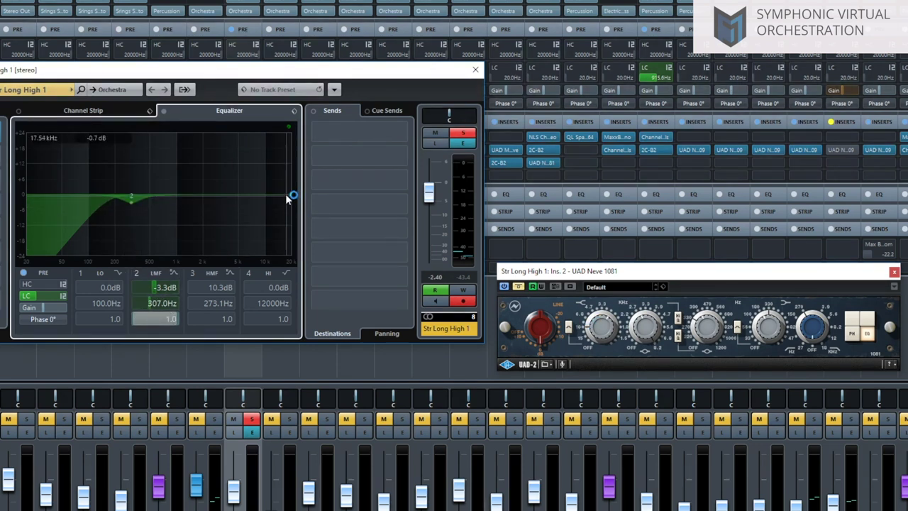
pyautogui.click(285, 273)
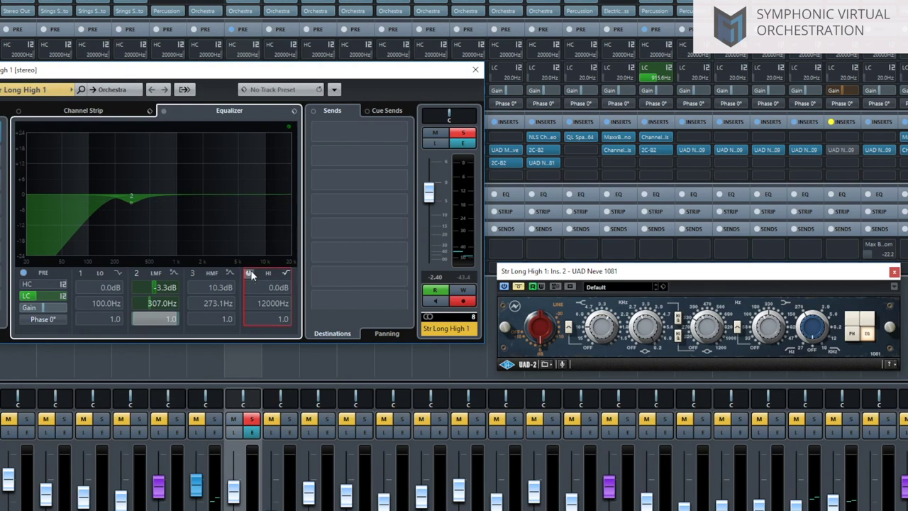
pyautogui.moveTo(272, 191); pyautogui.dragTo(198, 186)
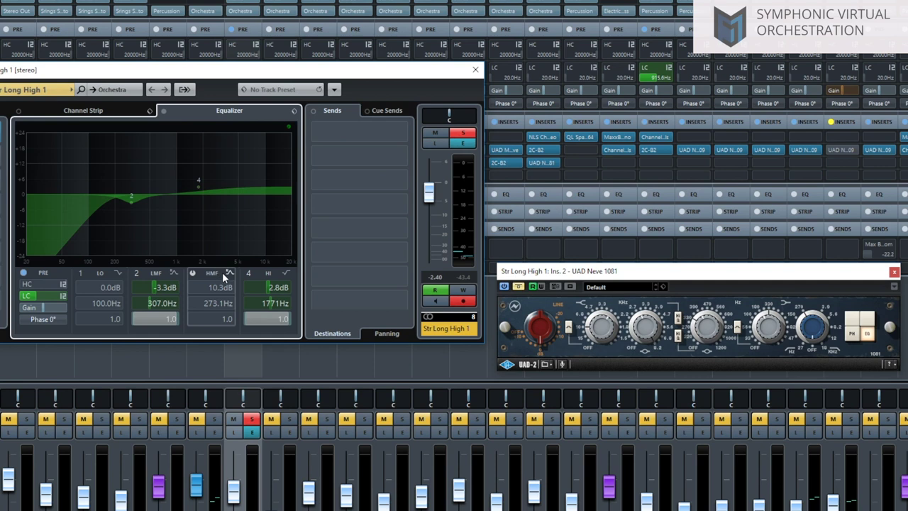
# Enable the high-mid EQ band and set it to a 3.1 dB cut at 10519 Hz.
pyautogui.click(206, 277)
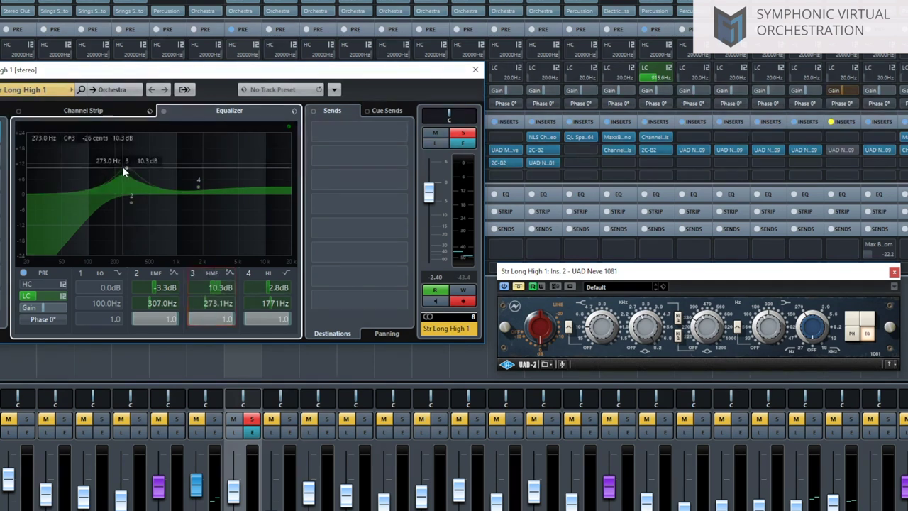
pyautogui.moveTo(127, 169); pyautogui.dragTo(267, 201)
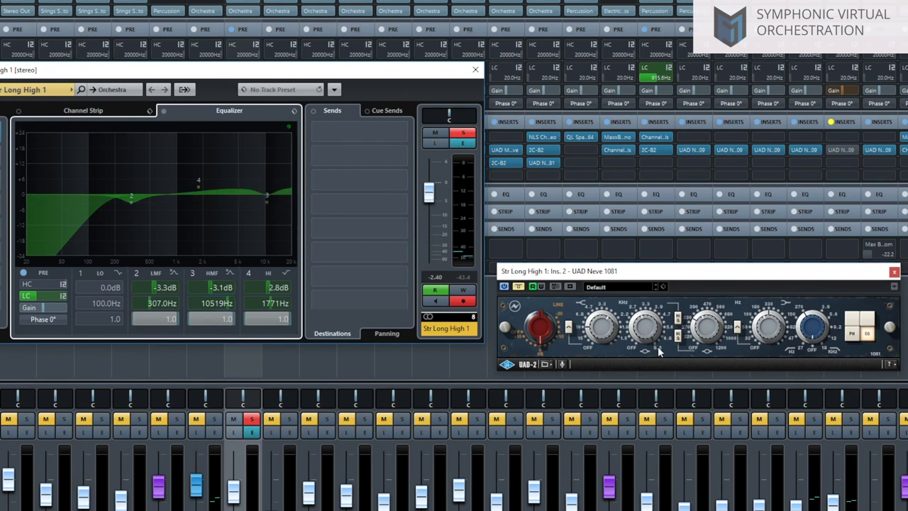
pyautogui.click(646, 324)
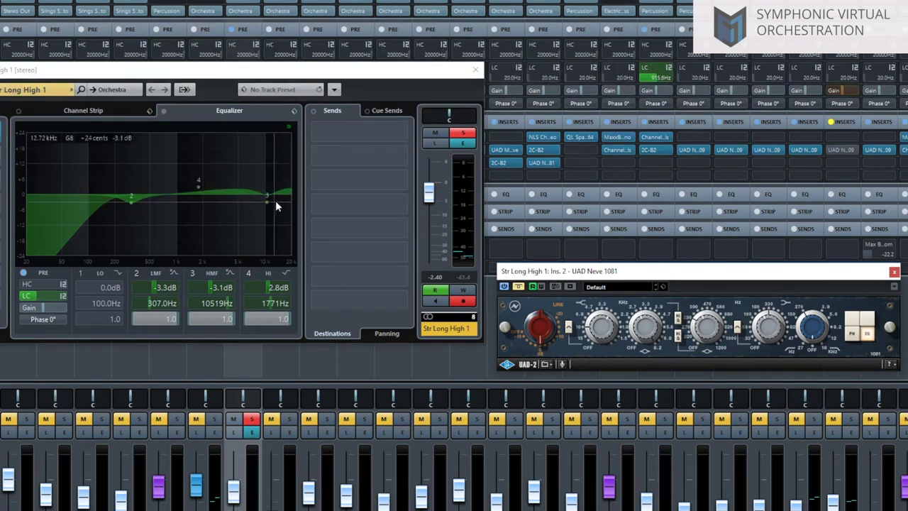
# Turn off the low cut and the low-mid and high EQ bands, leaving only the high-mid cut at 10519 Hz enabled.
pyautogui.click(137, 273)
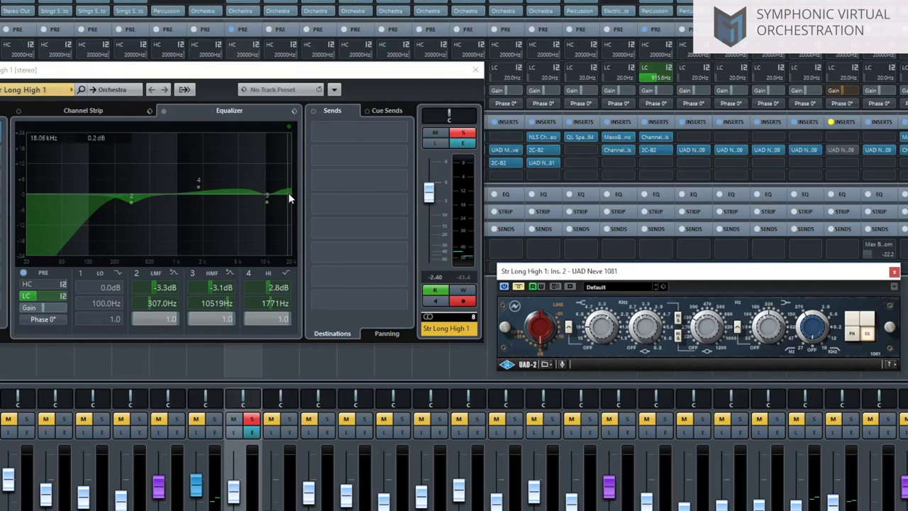
pyautogui.click(26, 295)
pyautogui.click(193, 273)
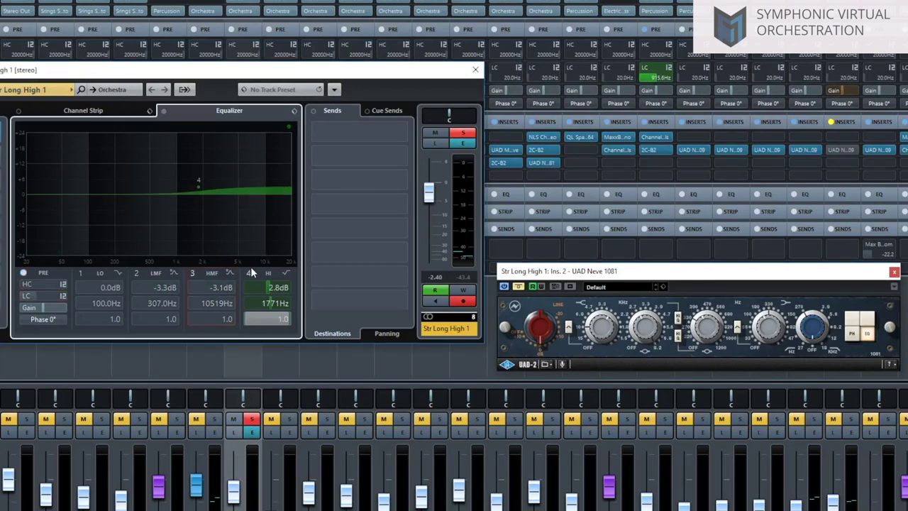
pyautogui.click(248, 274)
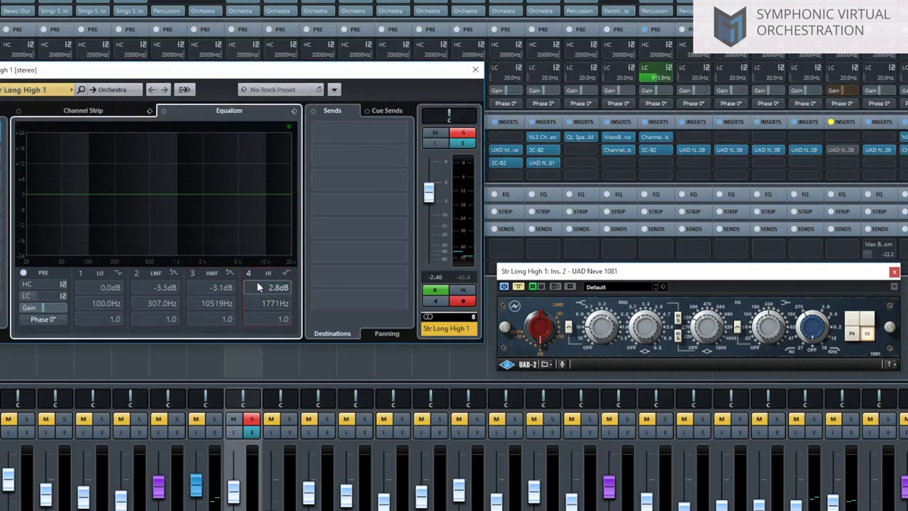
pyautogui.click(192, 273)
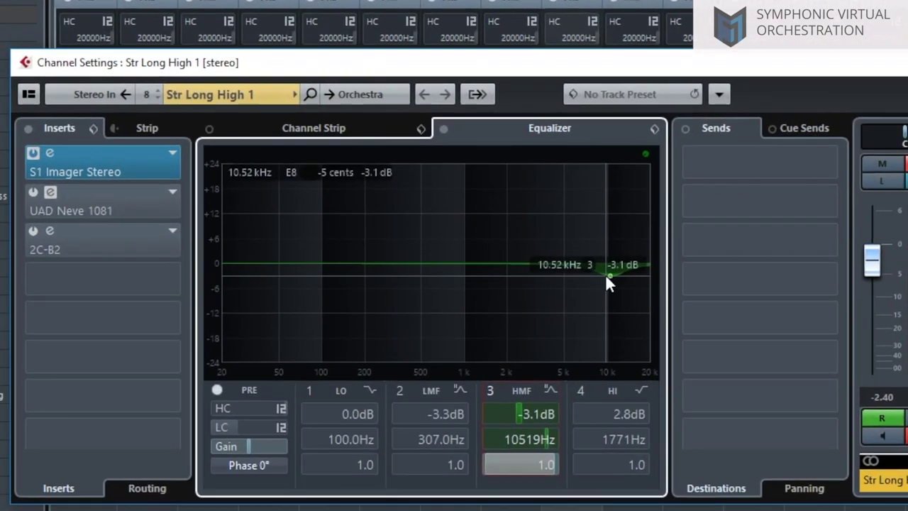
# Turn the high-mid EQ band into a narrow boost of 20.5 dB at 1322 Hz with a Q of 8.2.
pyautogui.moveTo(607, 276); pyautogui.dragTo(502, 209)
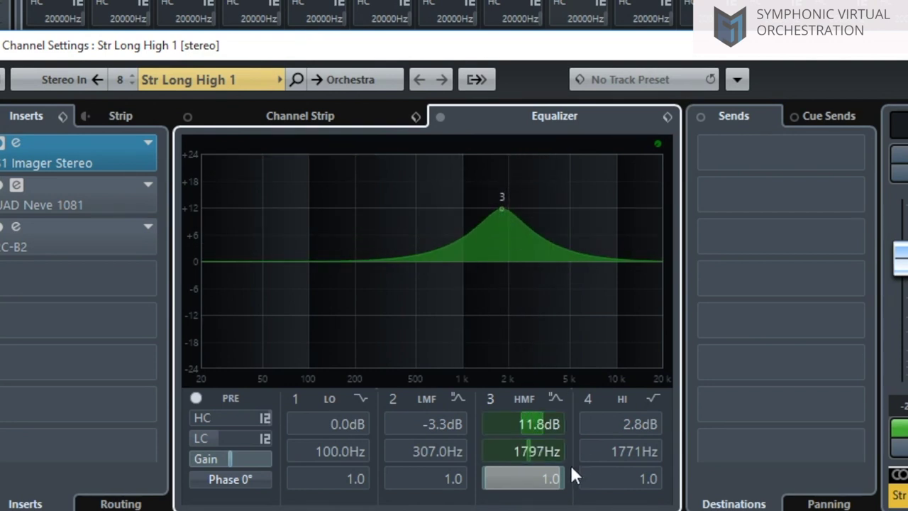
pyautogui.moveTo(546, 480); pyautogui.dragTo(572, 478)
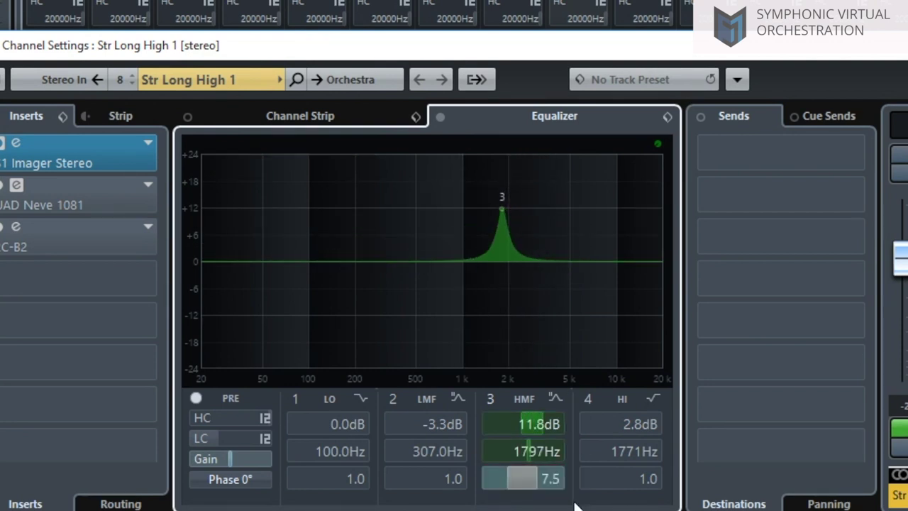
pyautogui.scroll(3, 534, 468)
pyautogui.moveTo(501, 209); pyautogui.dragTo(481, 173)
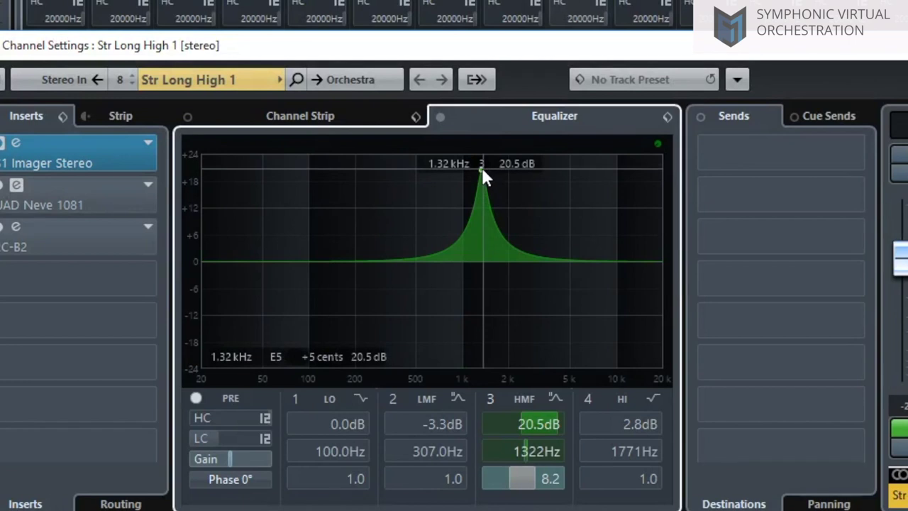
# Sweep the high-mid EQ band to 10068 Hz and set it to a broad 2.0 dB cut with a Q of 0.5.
pyautogui.moveTo(481, 167); pyautogui.dragTo(617, 181)
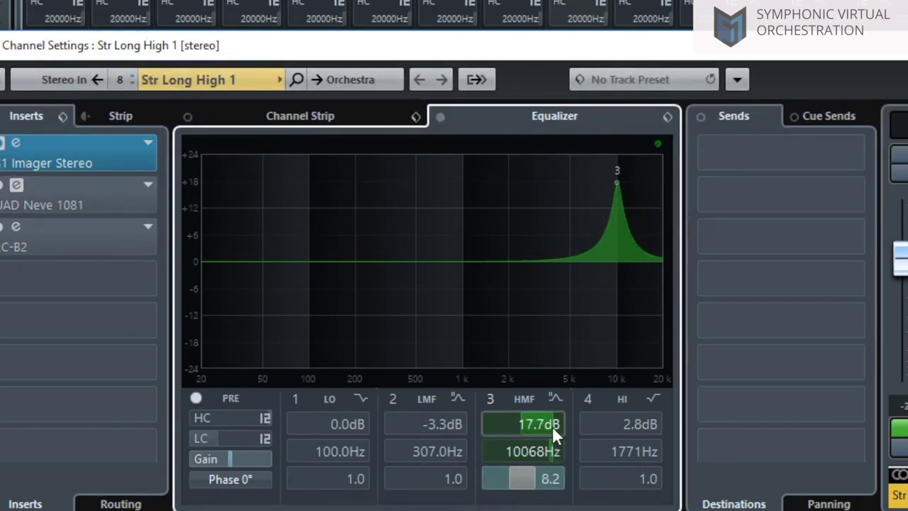
pyautogui.moveTo(549, 422); pyautogui.dragTo(523, 436)
pyautogui.moveTo(533, 475); pyautogui.dragTo(495, 477)
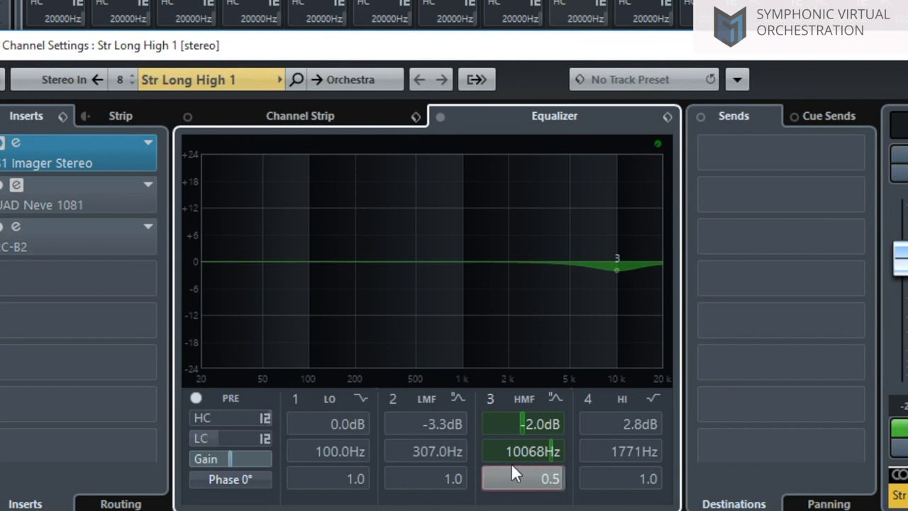
# Switch the high-mid EQ band off and on repeatedly during playback to compare the strings with and without the cut.
pyautogui.click(490, 399)
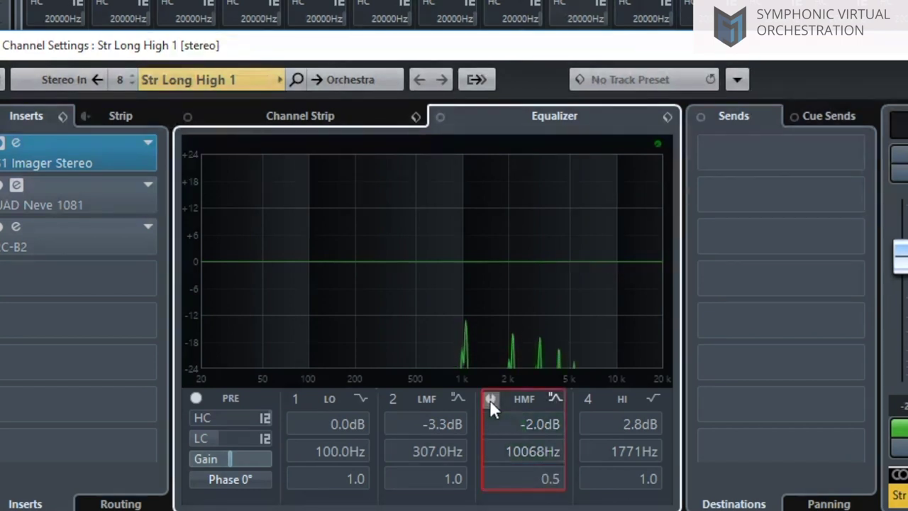
pyautogui.click(490, 399)
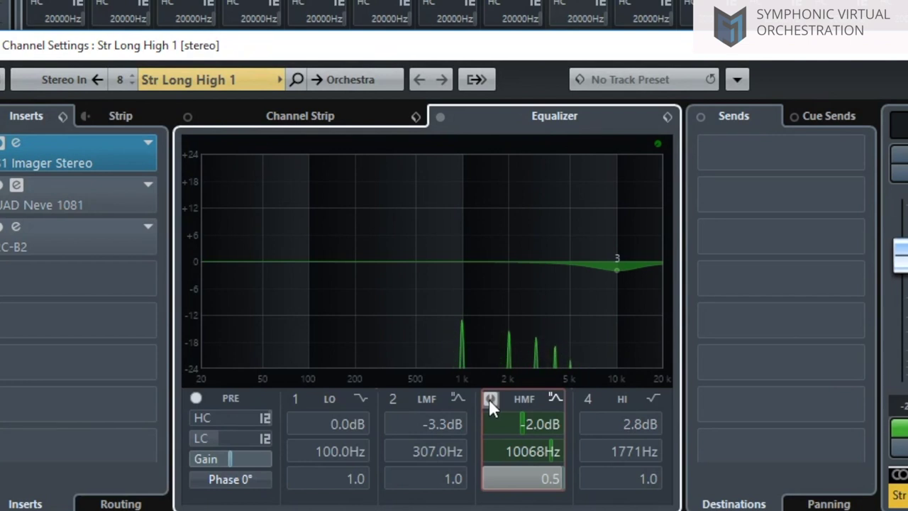
pyautogui.click(489, 399)
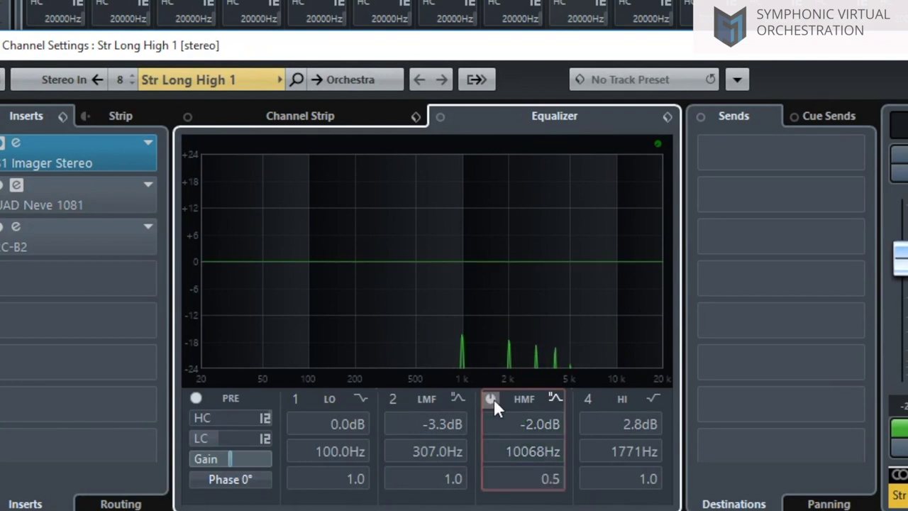
pyautogui.click(491, 395)
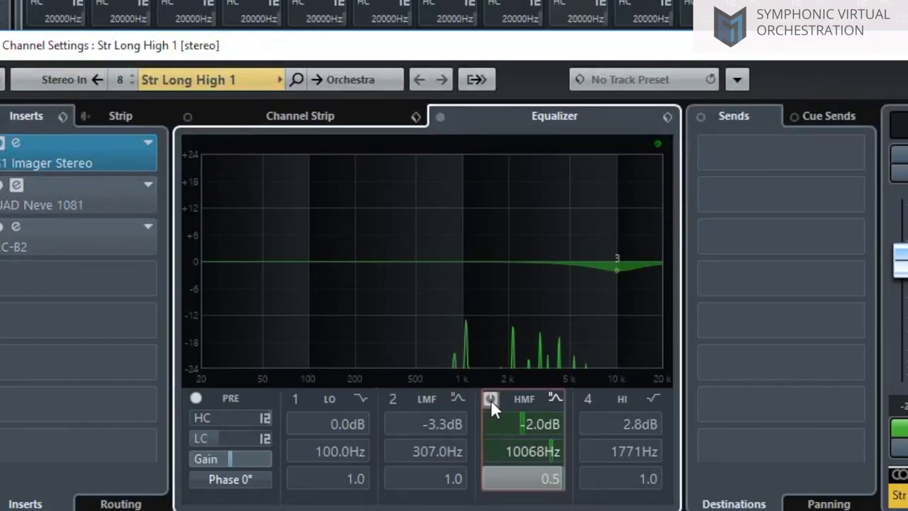
pyautogui.click(490, 399)
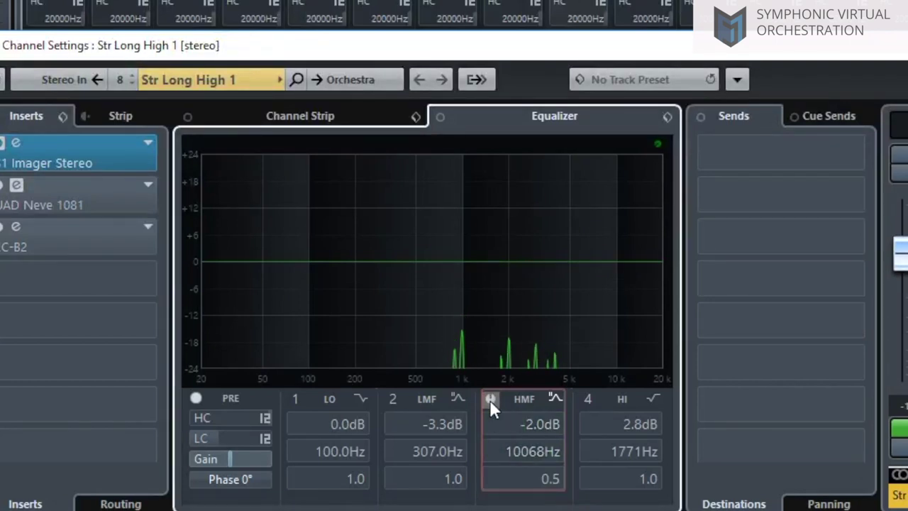
pyautogui.click(490, 399)
pyautogui.click(488, 399)
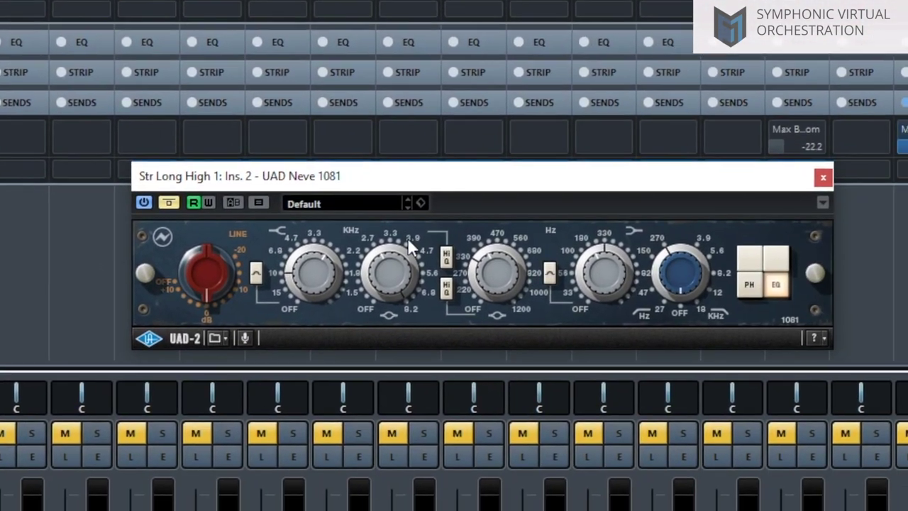
# Compare the UAD Neve 1081 insert bypassed and active on Str Long High 1, ending with the bypass off.
pyautogui.moveTo(506, 186)
pyautogui.mouseDown()
pyautogui.moveTo(528, 178)
pyautogui.moveTo(521, 190)
pyautogui.mouseUp()
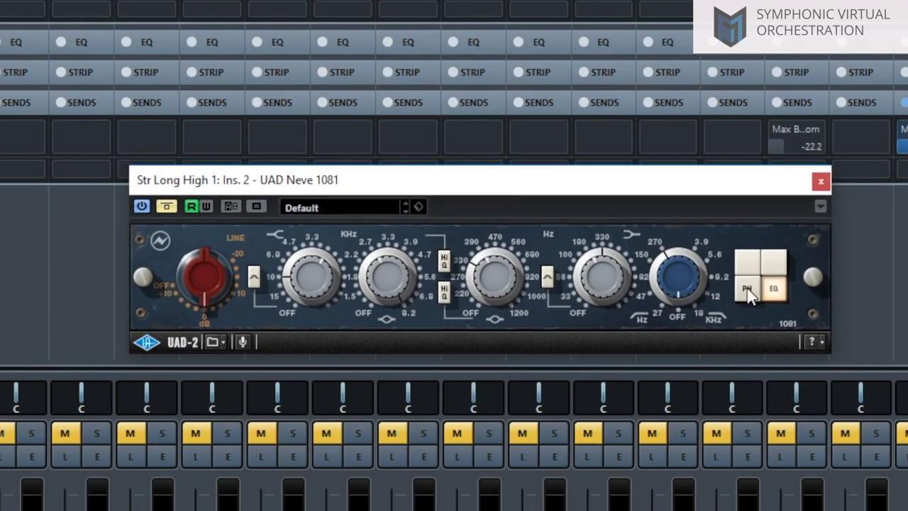
pyautogui.click(820, 183)
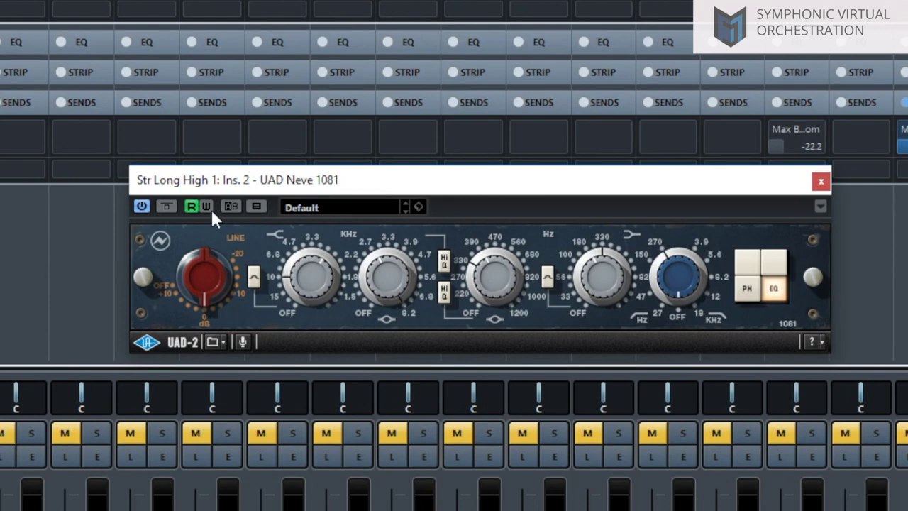
pyautogui.click(173, 207)
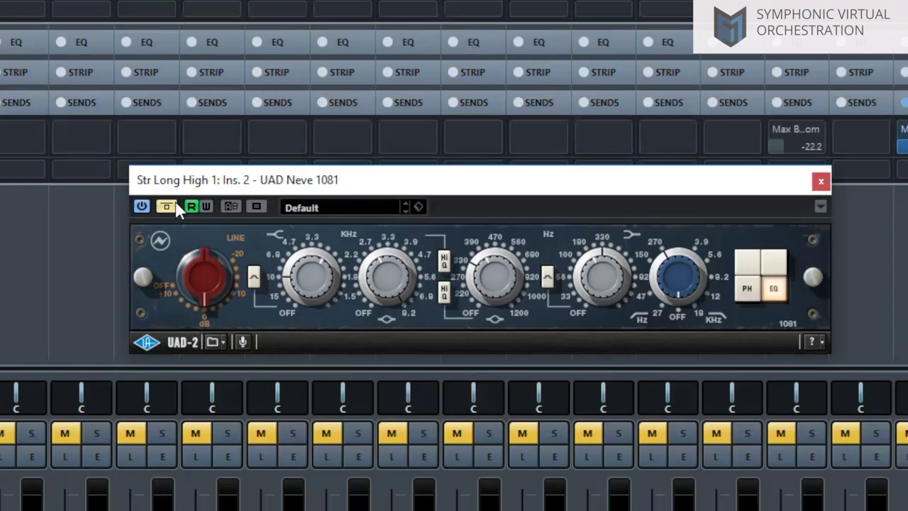
pyautogui.click(167, 206)
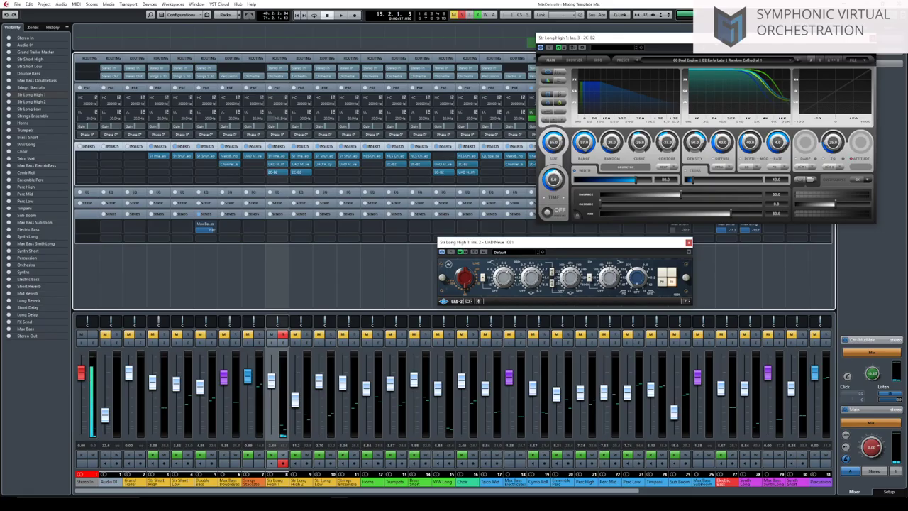
# Try the 2C-B2 reverb on Str Long High 1 with its mix at 16.4 and its time at 3.43.
pyautogui.moveTo(719, 38); pyautogui.dragTo(291, 158)
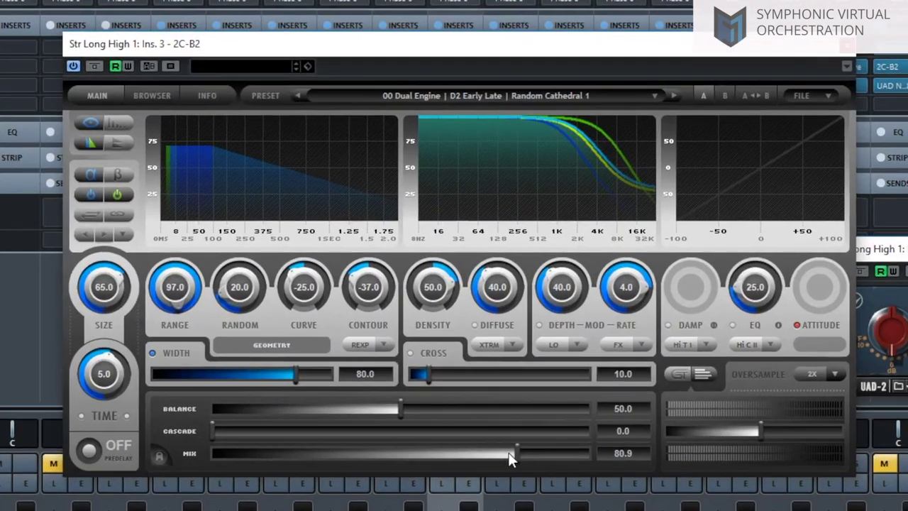
pyautogui.moveTo(509, 455); pyautogui.dragTo(267, 458)
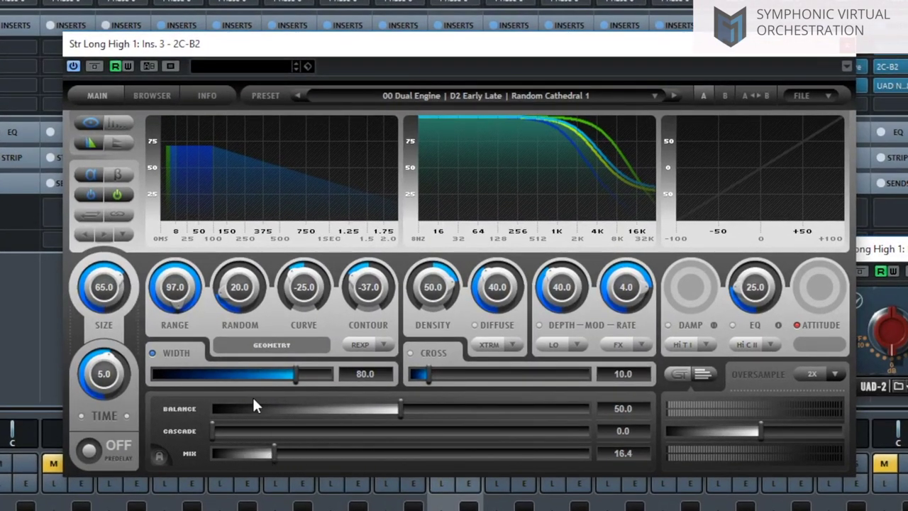
pyautogui.moveTo(112, 379); pyautogui.dragTo(118, 394)
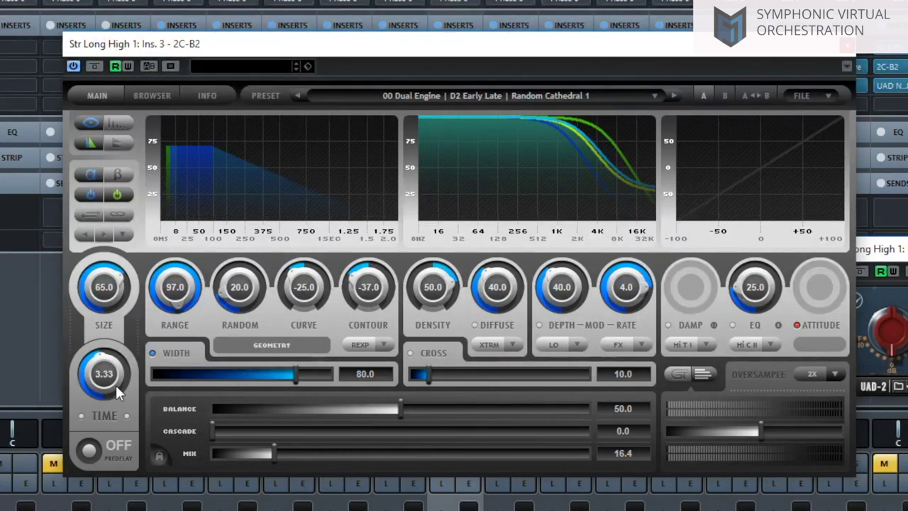
pyautogui.moveTo(118, 394); pyautogui.dragTo(118, 391)
# Try different 2C-B2 wet amounts during playback, including a mix of 18.6 and 12.1.
pyautogui.moveTo(262, 448); pyautogui.dragTo(281, 454)
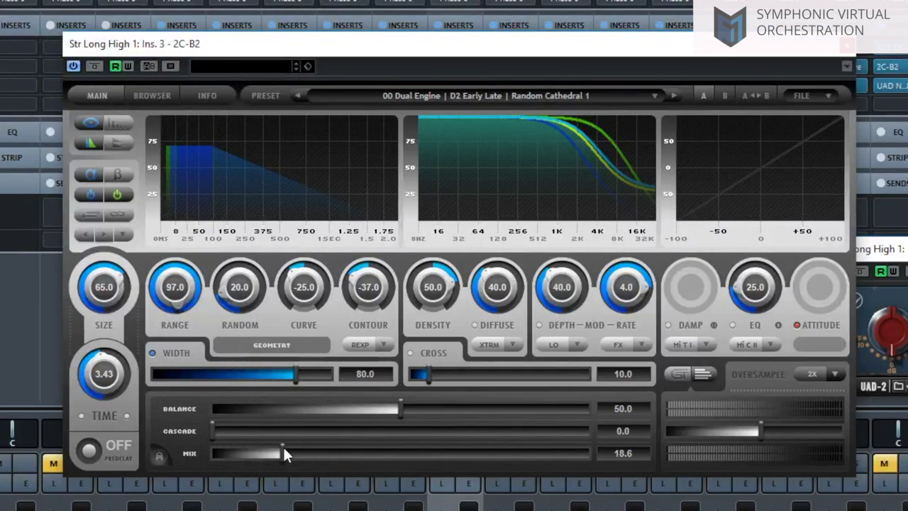
pyautogui.moveTo(282, 447); pyautogui.dragTo(281, 447)
pyautogui.moveTo(289, 451); pyautogui.dragTo(221, 453)
pyautogui.moveTo(553, 44); pyautogui.dragTo(594, 32)
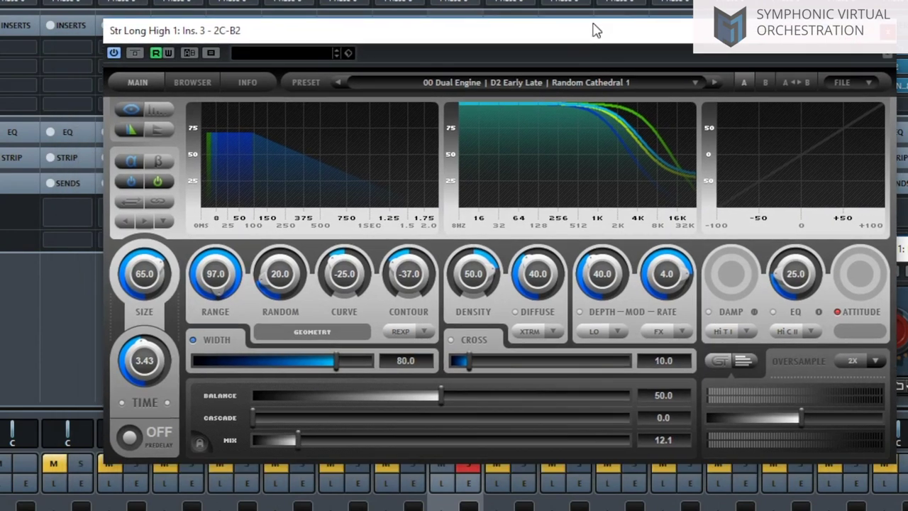
pyautogui.moveTo(296, 436); pyautogui.dragTo(303, 433)
pyautogui.moveTo(305, 434); pyautogui.dragTo(302, 435)
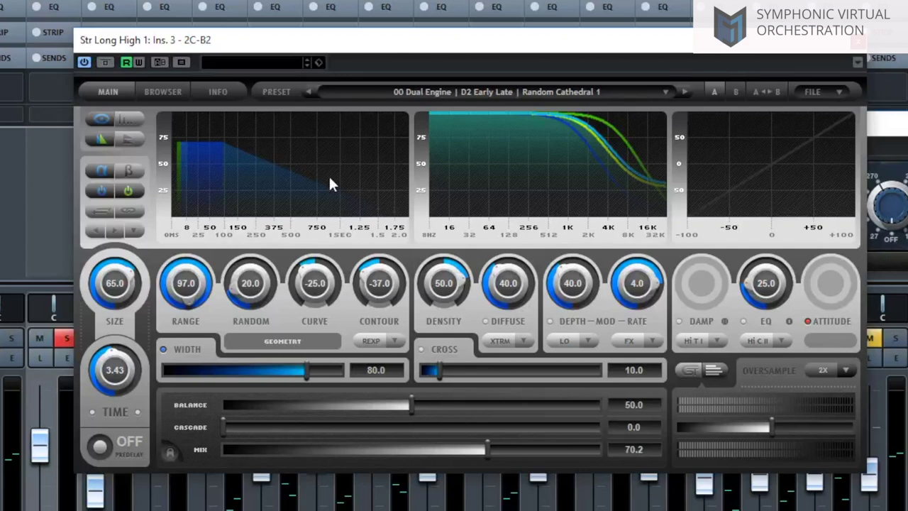
# Audition the 2C-B2 reverb with a 1.6 time, comparing a fully dry mix with a mix of 10.5.
pyautogui.moveTo(422, 75); pyautogui.dragTo(404, 47)
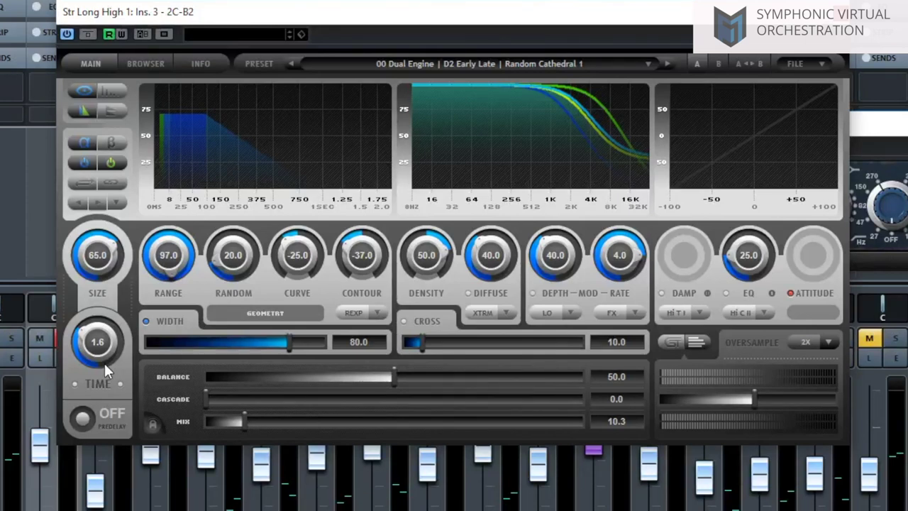
pyautogui.moveTo(235, 420); pyautogui.dragTo(196, 418)
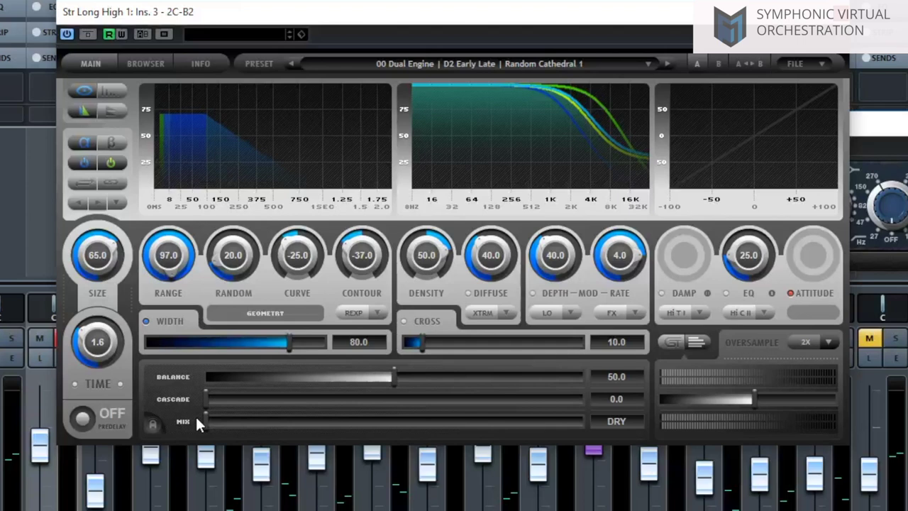
pyautogui.moveTo(197, 417); pyautogui.dragTo(193, 376)
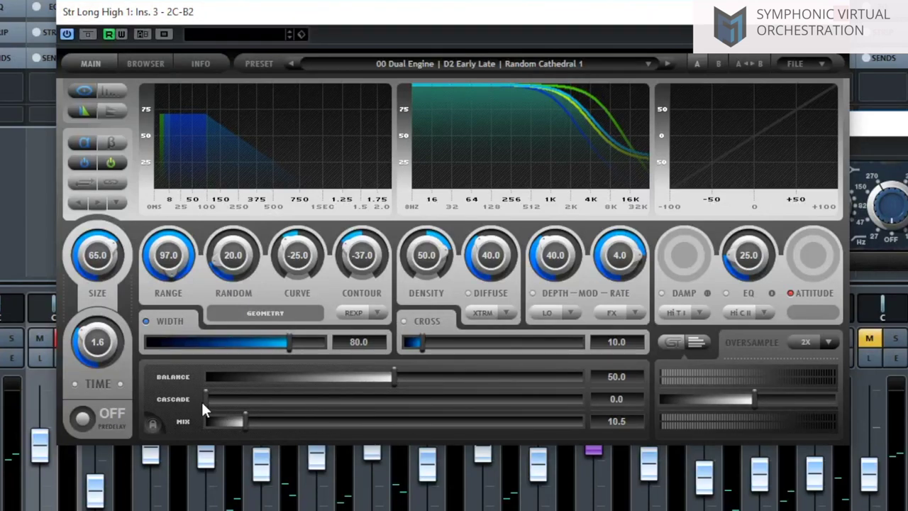
# Raise the 2C-B2 mix to about 71 with a longer reverb time, and stop playback.
pyautogui.moveTo(247, 418); pyautogui.dragTo(257, 412)
pyautogui.moveTo(97, 344); pyautogui.dragTo(98, 328)
pyautogui.moveTo(287, 414); pyautogui.dragTo(482, 417)
pyautogui.moveTo(97, 341); pyautogui.dragTo(102, 341)
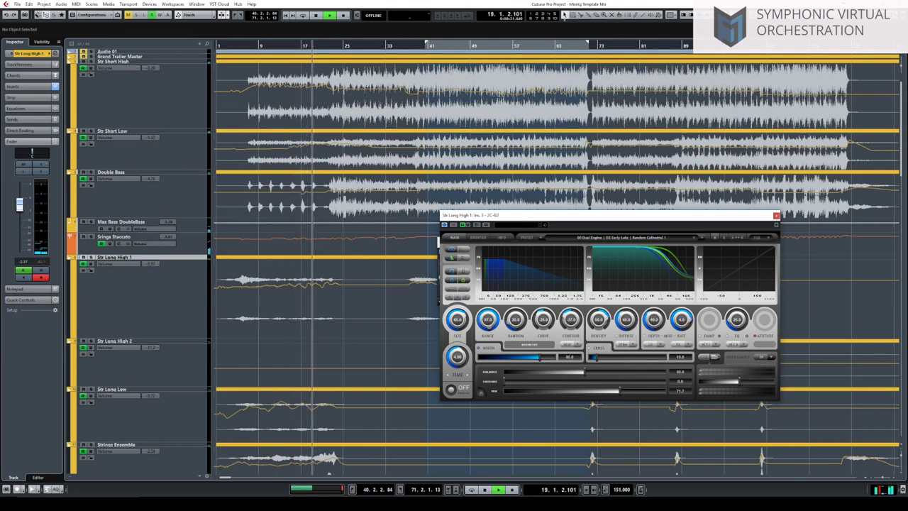
pyautogui.press('space')
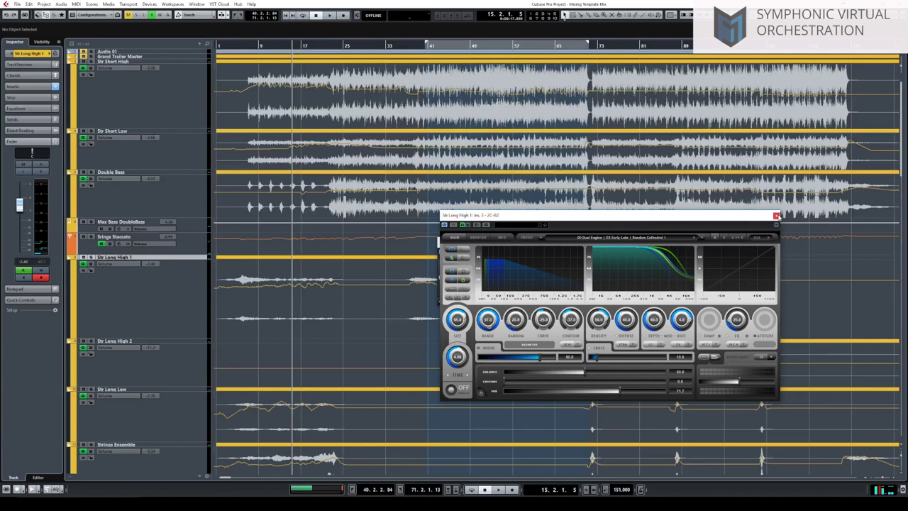
# Select the Brass Short track and open its 2C-B2 reverb insert.
pyautogui.moveTo(743, 216); pyautogui.dragTo(560, 214)
pyautogui.scroll(-6, 813, 220)
pyautogui.scroll(-4, 813, 220)
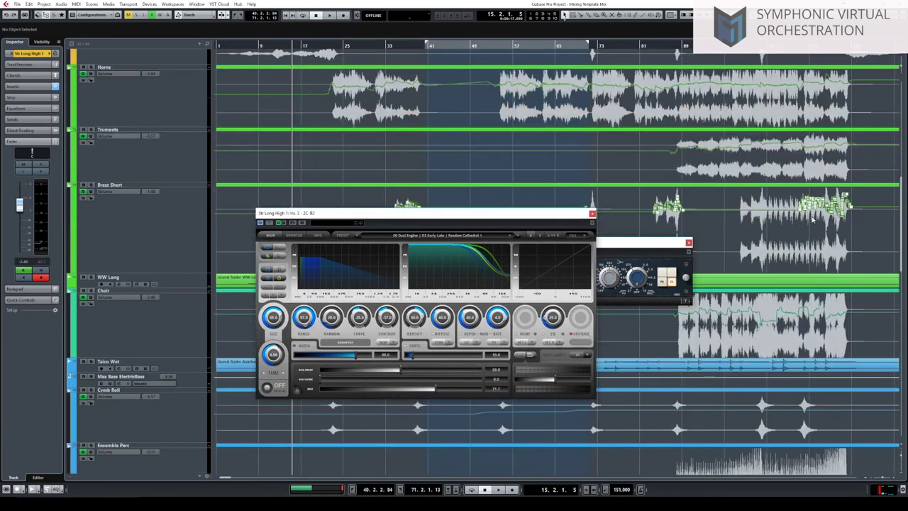
pyautogui.scroll(3, 794, 234)
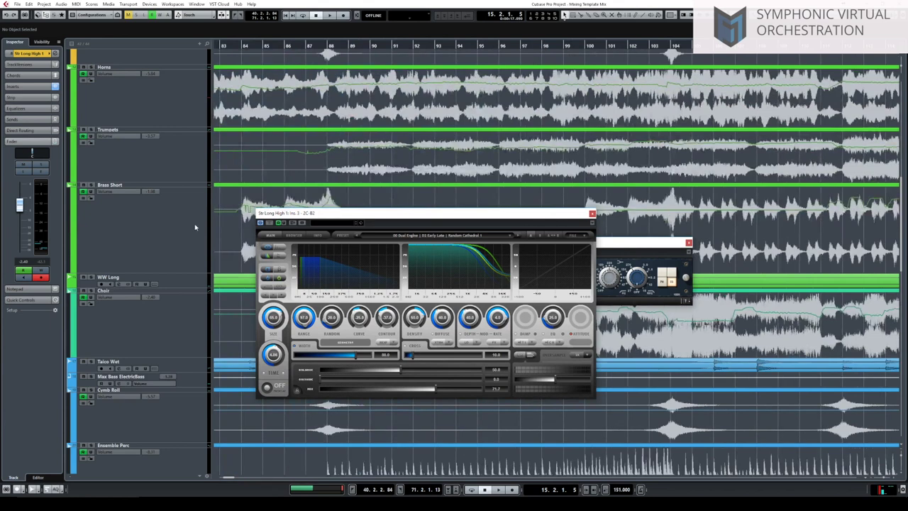
pyautogui.click(177, 224)
pyautogui.click(161, 186)
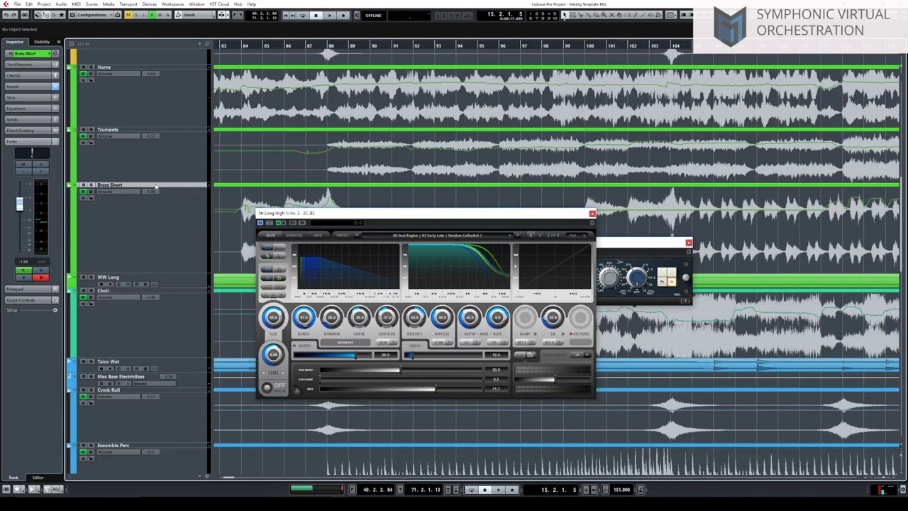
pyautogui.click(25, 86)
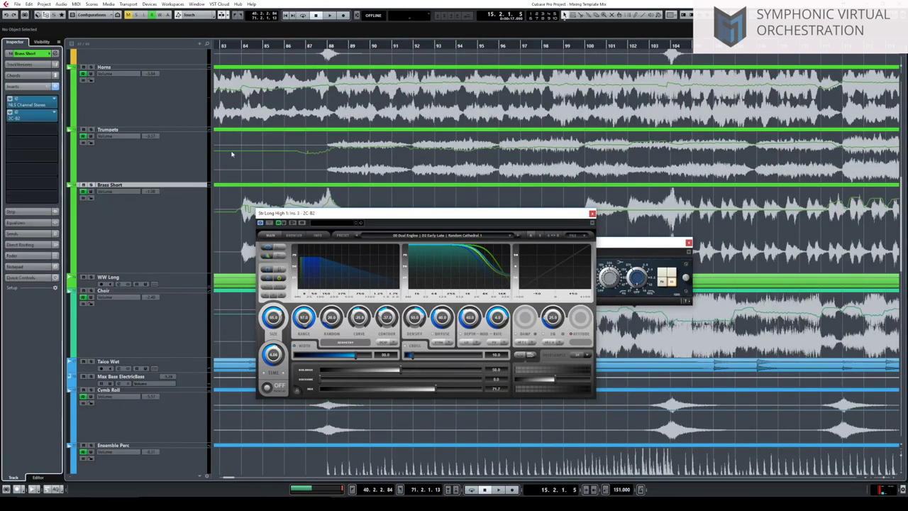
pyautogui.click(38, 113)
# Audition the soloed Brass Short track from around bars 101 and 105, and stop playback.
pyautogui.click(484, 46)
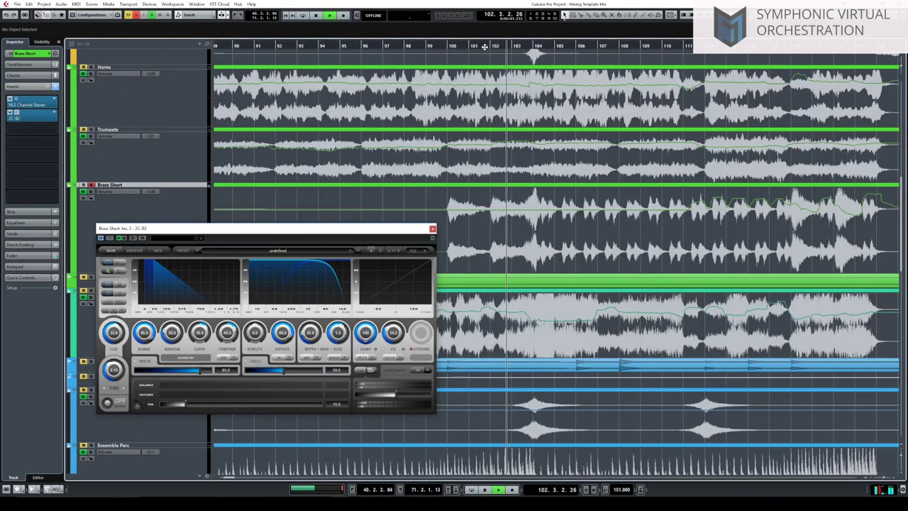
pyautogui.click(557, 46)
pyautogui.press('space')
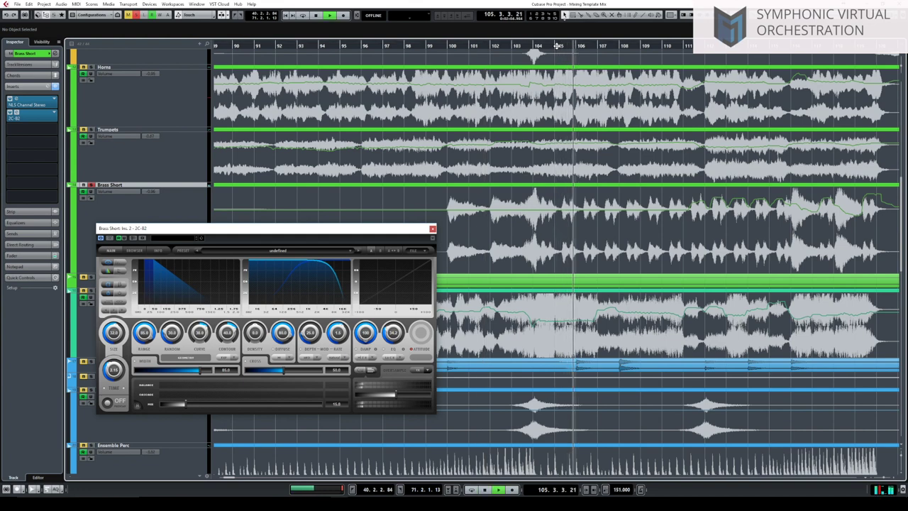
pyautogui.press('space')
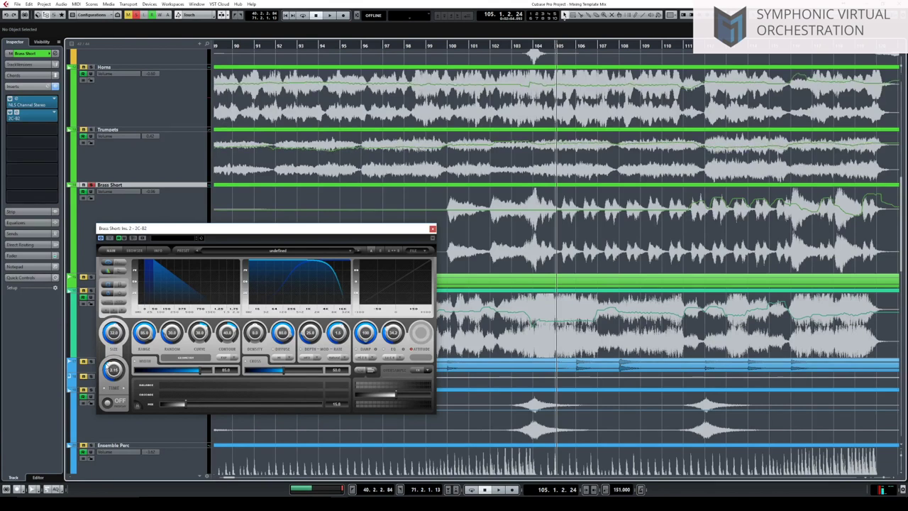
# Adjust the mix of the Brass Short reverb and audition the track from about bar 99.
pyautogui.moveTo(181, 406)
pyautogui.mouseDown()
pyautogui.moveTo(164, 404)
pyautogui.moveTo(185, 404)
pyautogui.mouseUp()
pyautogui.doubleClick(438, 45)
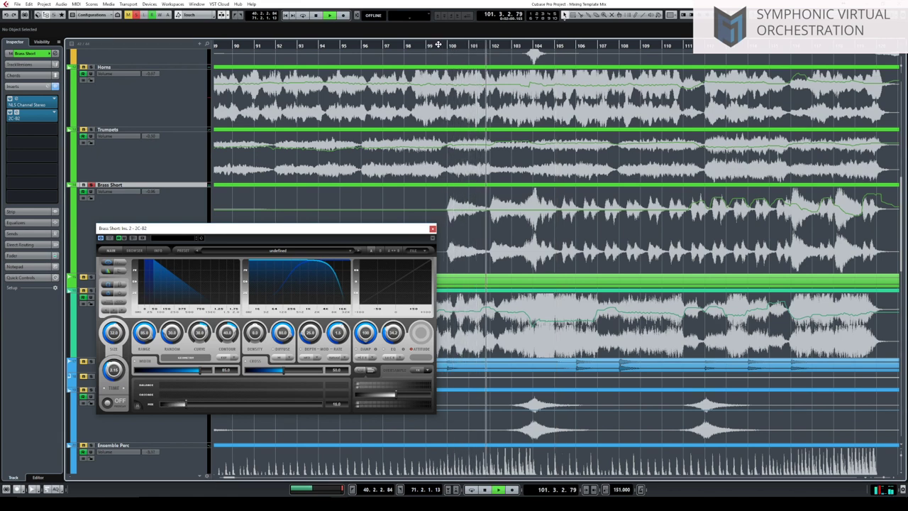
pyautogui.press('space')
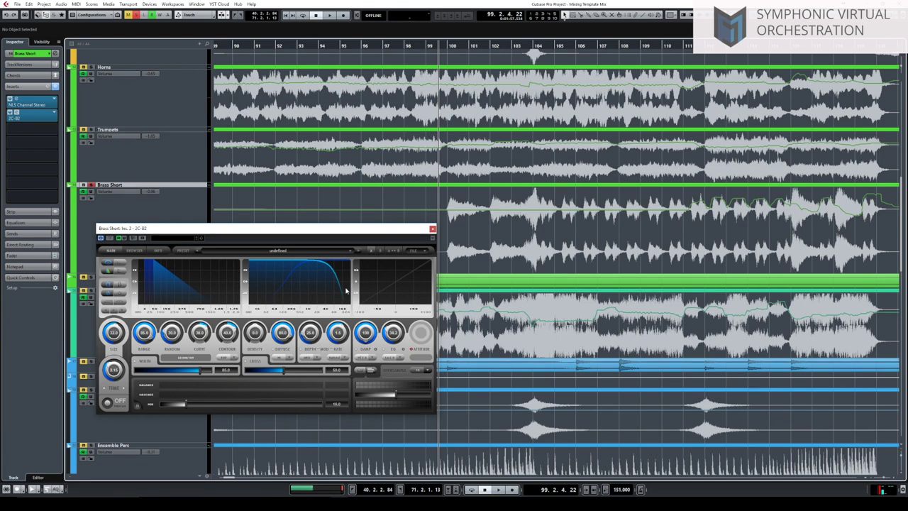
# Play from about bar 99, compare Brass Short soloed and within the full mix, and stop playback with it unsoloed.
pyautogui.press('space')
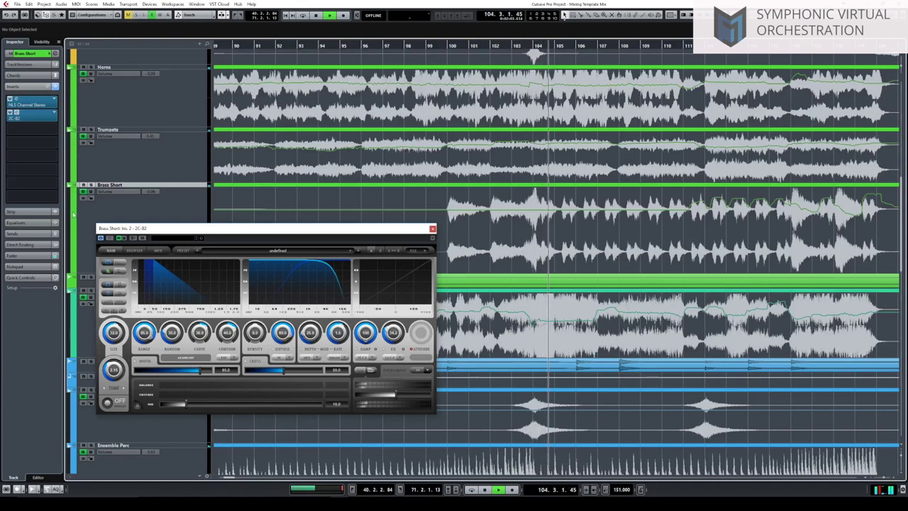
pyautogui.click(91, 186)
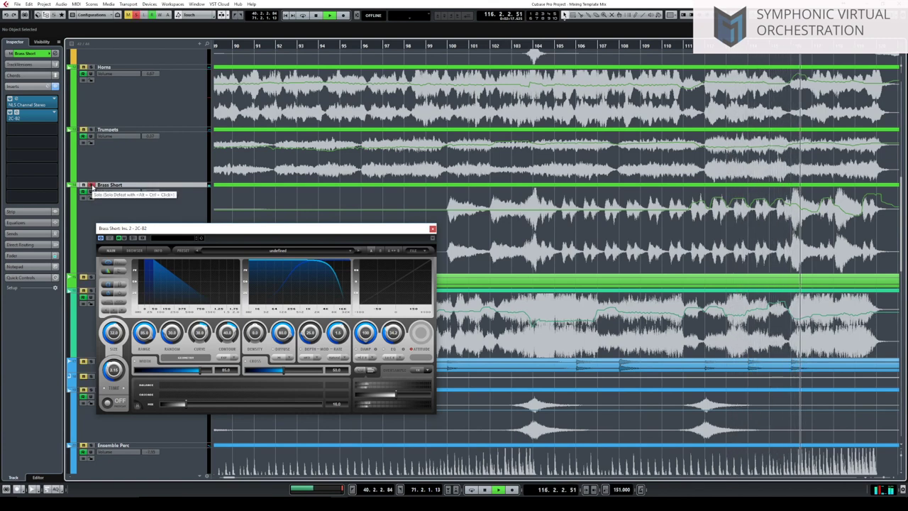
pyautogui.click(92, 186)
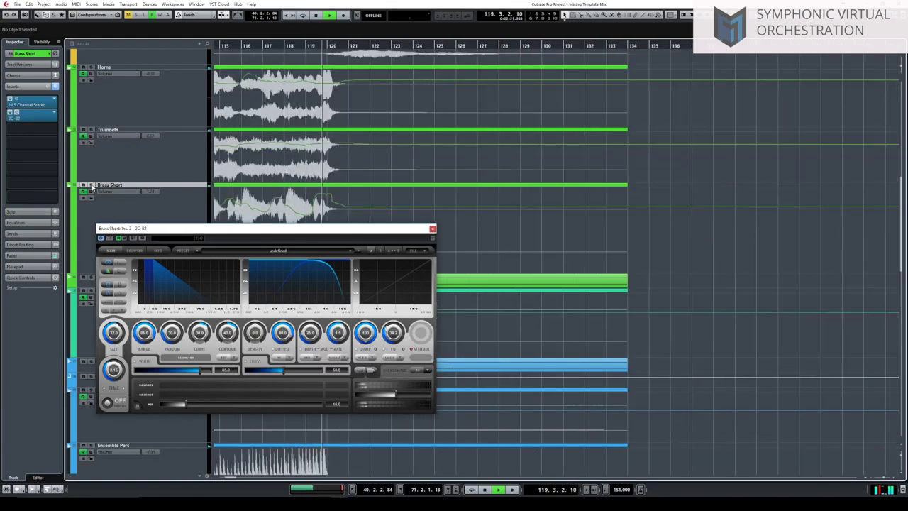
pyautogui.press('space')
# In the mixer, open the UAD Neve 33609 inserts on Ensemble Perc, Perc High, Perc Mid and Perc Low, and arrange their windows in a grid.
pyautogui.press('F3')
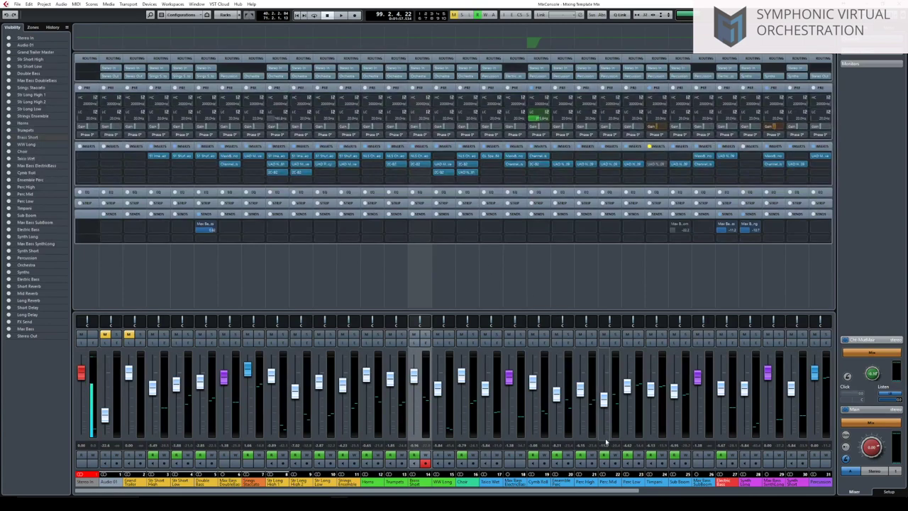
pyautogui.click(627, 492)
pyautogui.hscroll(4, 627, 492)
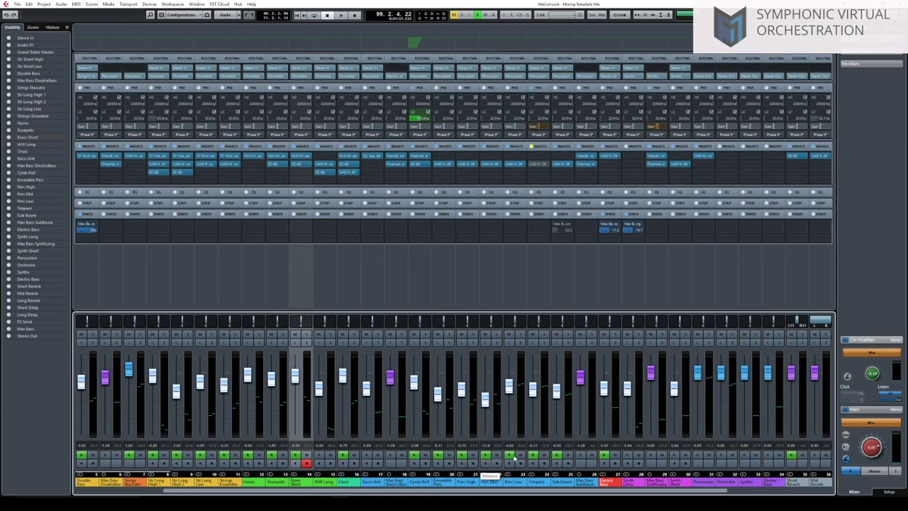
pyautogui.click(444, 164)
pyautogui.click(466, 165)
pyautogui.click(491, 165)
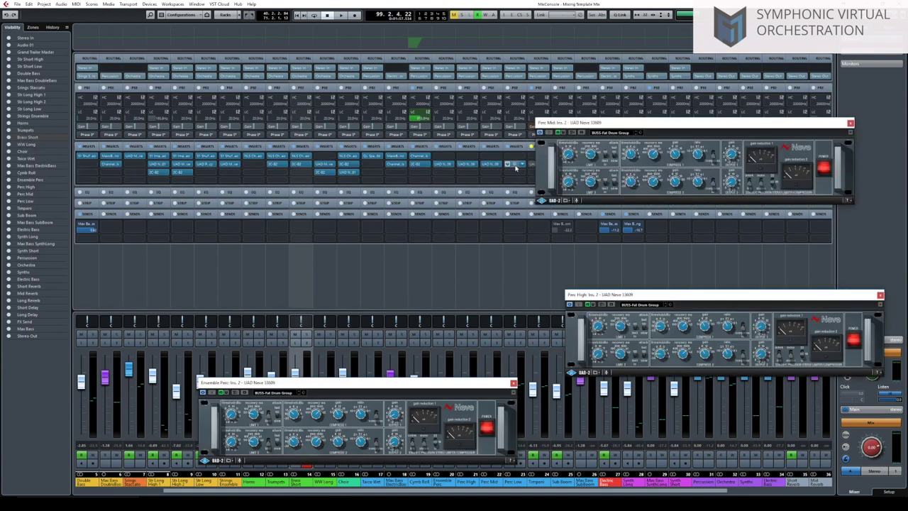
pyautogui.click(515, 165)
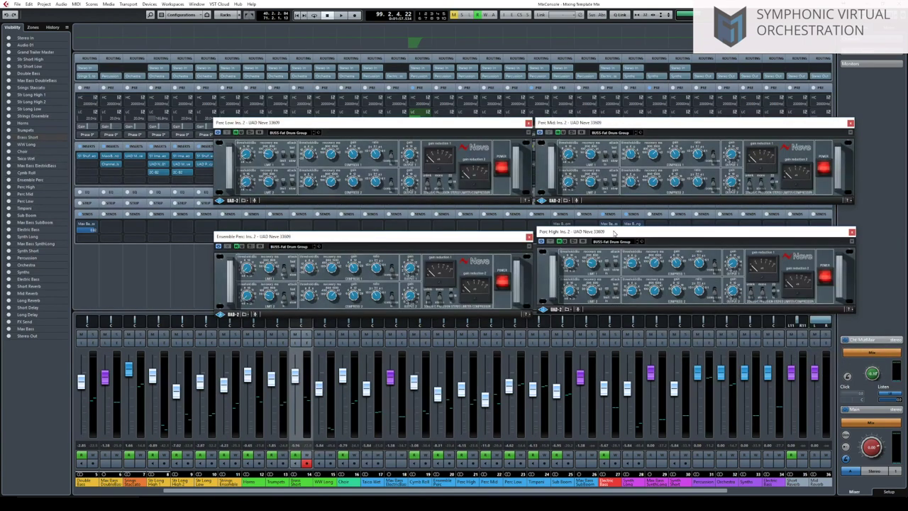
pyautogui.moveTo(419, 240); pyautogui.dragTo(419, 227)
pyautogui.moveTo(563, 234); pyautogui.dragTo(561, 224)
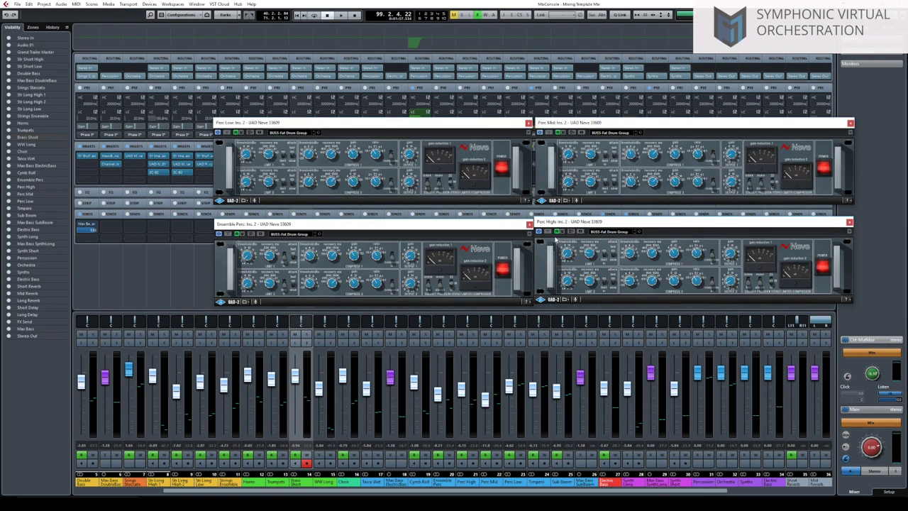
# Solo the Percussion group, audition it from about bar 99 with the compressors in view, and close all four compressor windows after stopping.
pyautogui.click(709, 336)
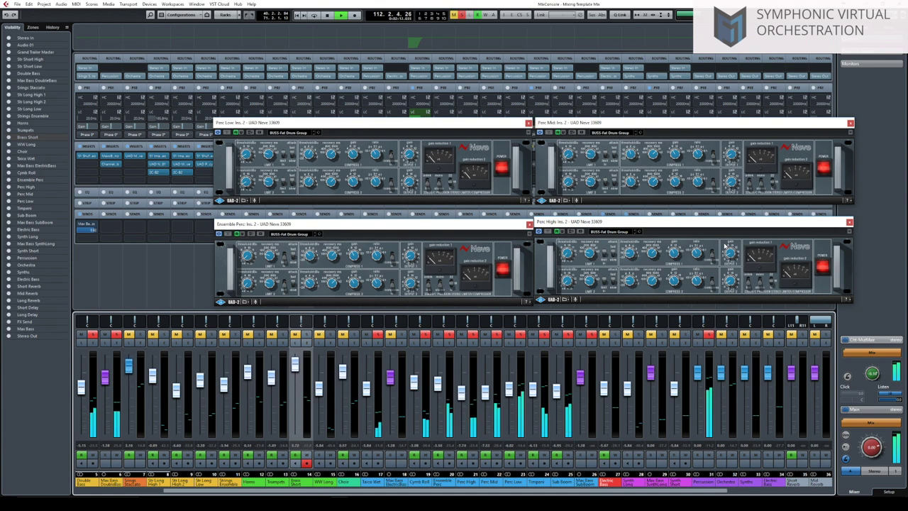
pyautogui.press('space')
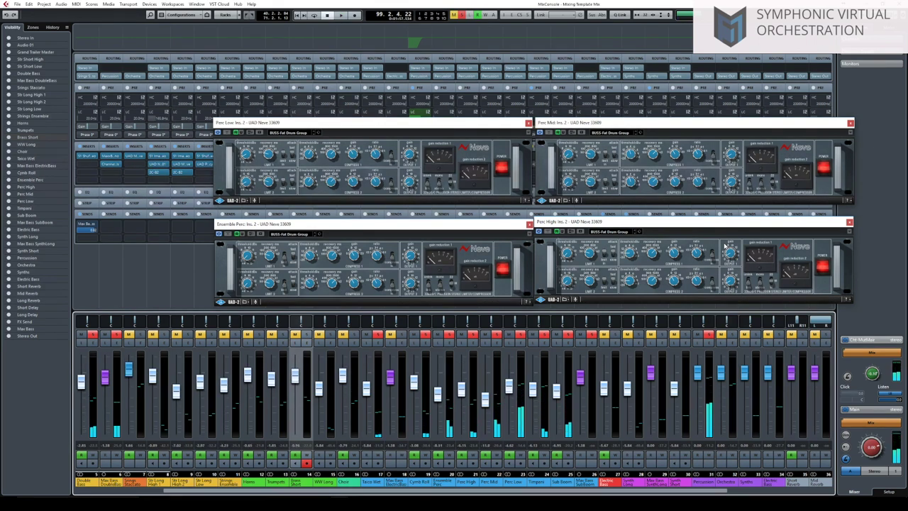
pyautogui.click(528, 224)
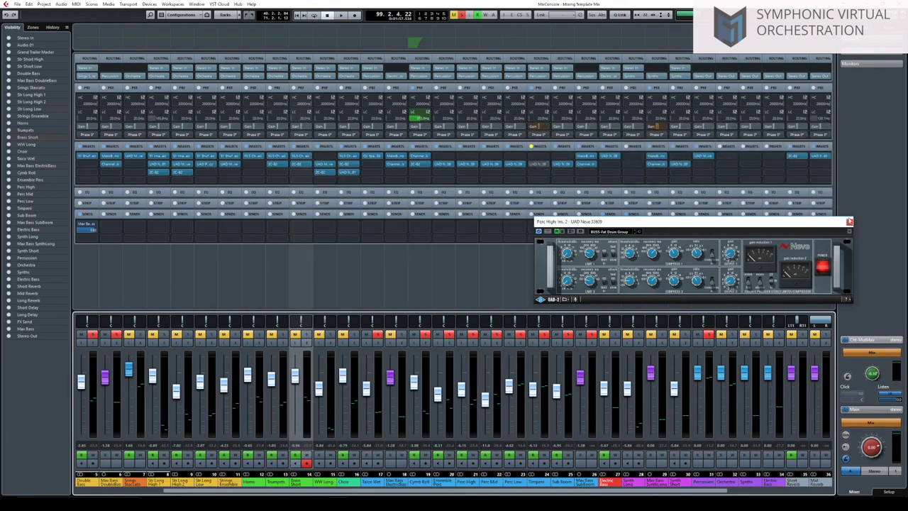
pyautogui.click(849, 221)
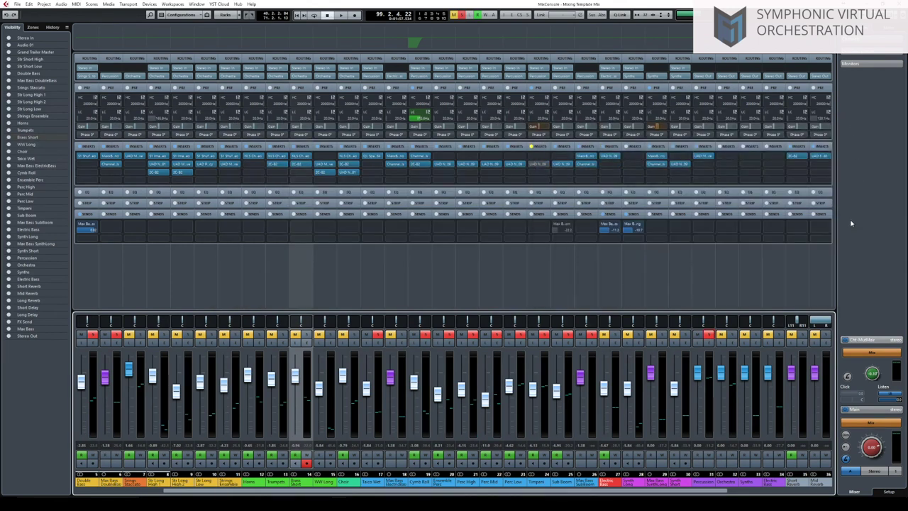